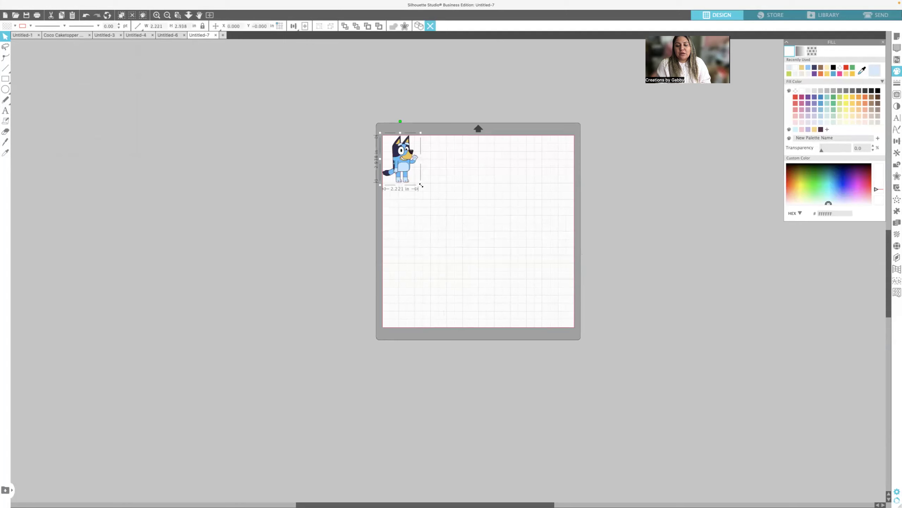
Step: Enlarge the cartoon dog image to about 14.39 by 19.04 inches and trace the whole image with the standard Trace style
{"action": "left_click_drag", "start_coordinate": [540, 235], "coordinate": [529, 235]}
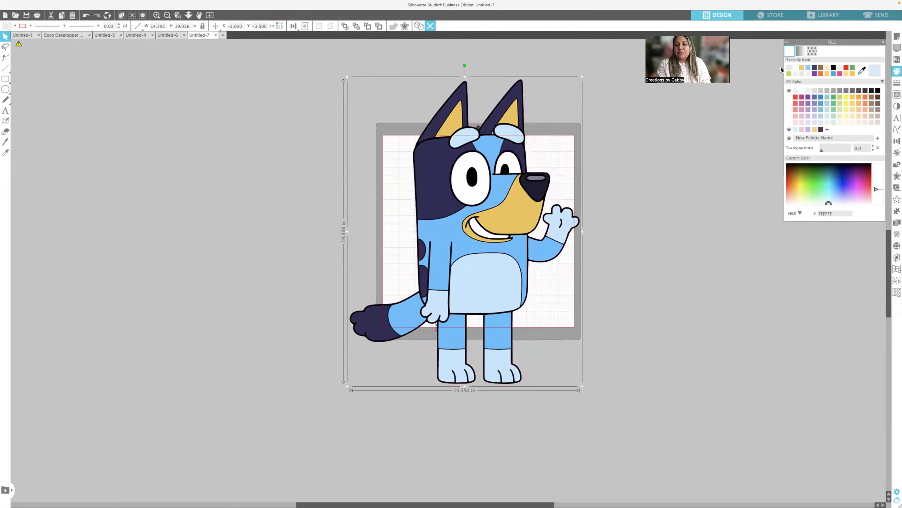
{"action": "left_click", "coordinate": [897, 96]}
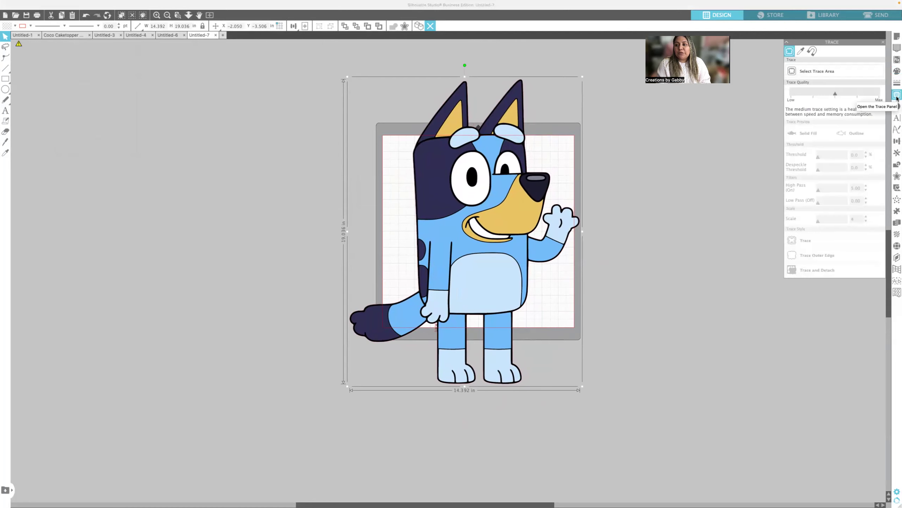
{"action": "left_click", "coordinate": [825, 71]}
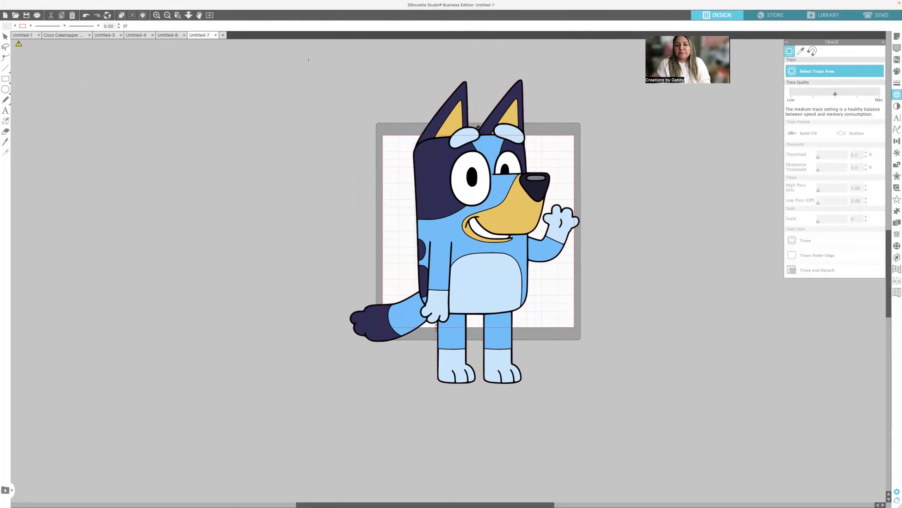
{"action": "mouse_move", "coordinate": [310, 56]}
{"action": "left_mouse_down"}
{"action": "mouse_move", "coordinate": [448, 317]}
{"action": "mouse_move", "coordinate": [598, 383]}
{"action": "mouse_move", "coordinate": [601, 395]}
{"action": "left_mouse_up"}
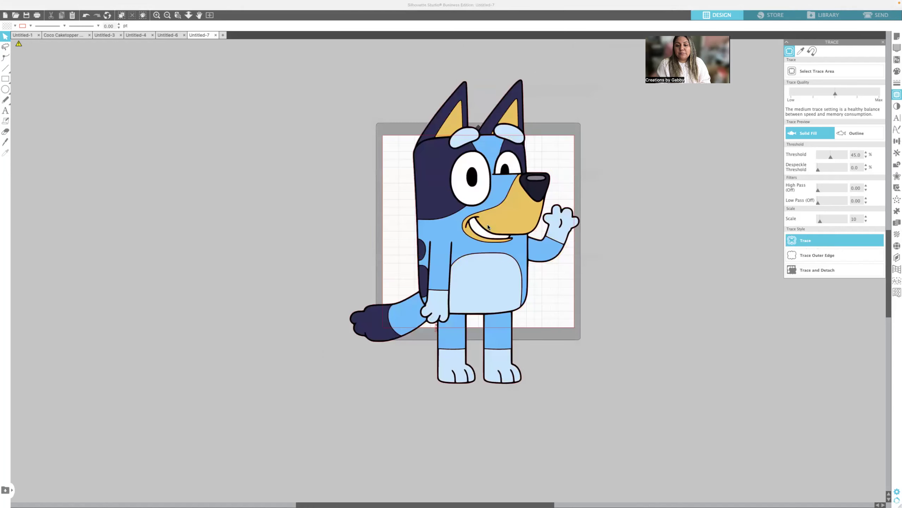
Step: Move the original image off its trace to the empty area beside the mat and simplify the traced outline's points
{"action": "mouse_move", "coordinate": [470, 167]}
{"action": "left_mouse_down"}
{"action": "mouse_move", "coordinate": [647, 196]}
{"action": "mouse_move", "coordinate": [179, 173]}
{"action": "mouse_move", "coordinate": [234, 173]}
{"action": "left_mouse_up"}
{"action": "left_click", "coordinate": [469, 93]}
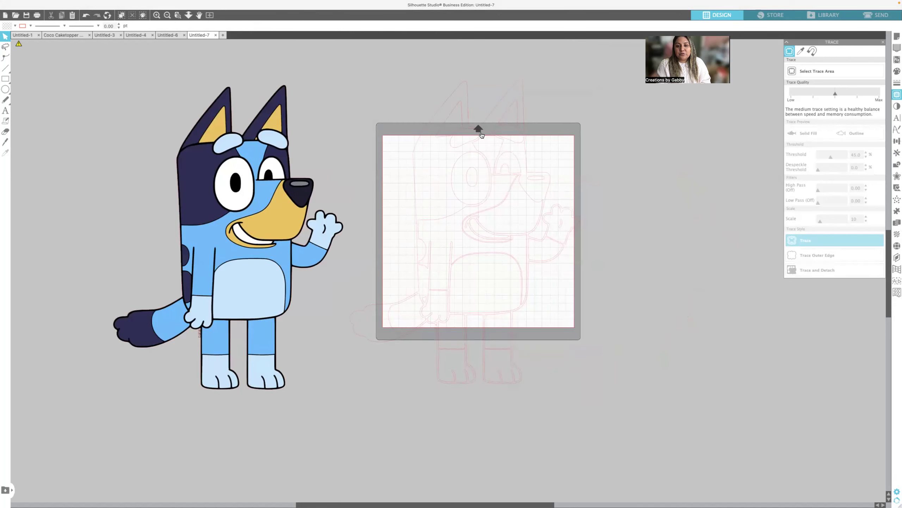
{"action": "double_click", "coordinate": [510, 195]}
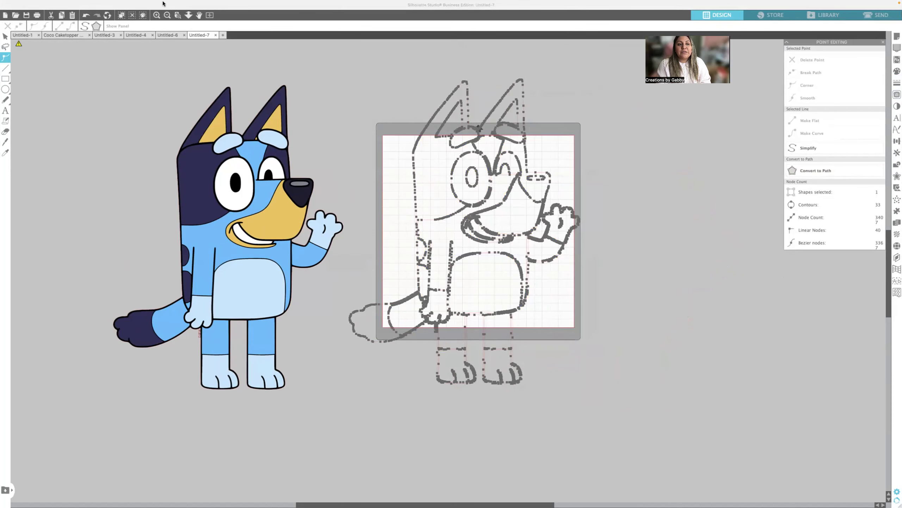
{"action": "left_click", "coordinate": [84, 29]}
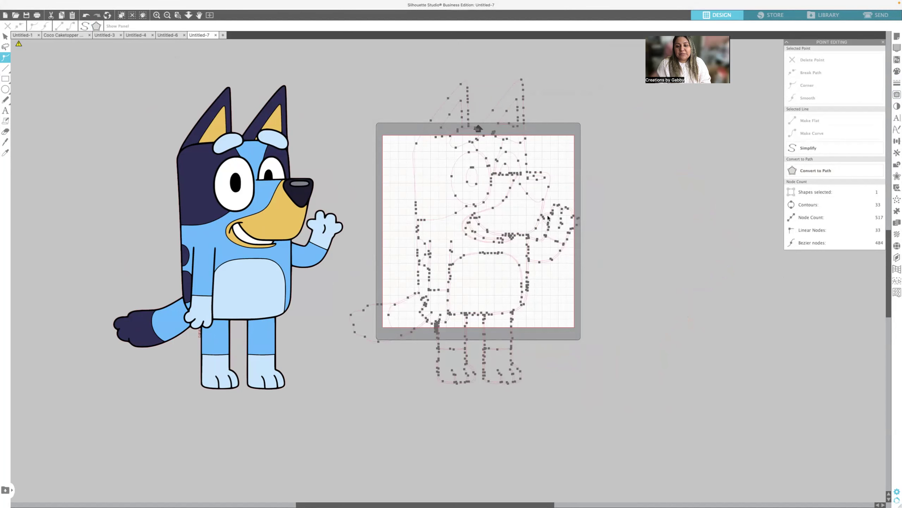
{"action": "left_click", "coordinate": [572, 185]}
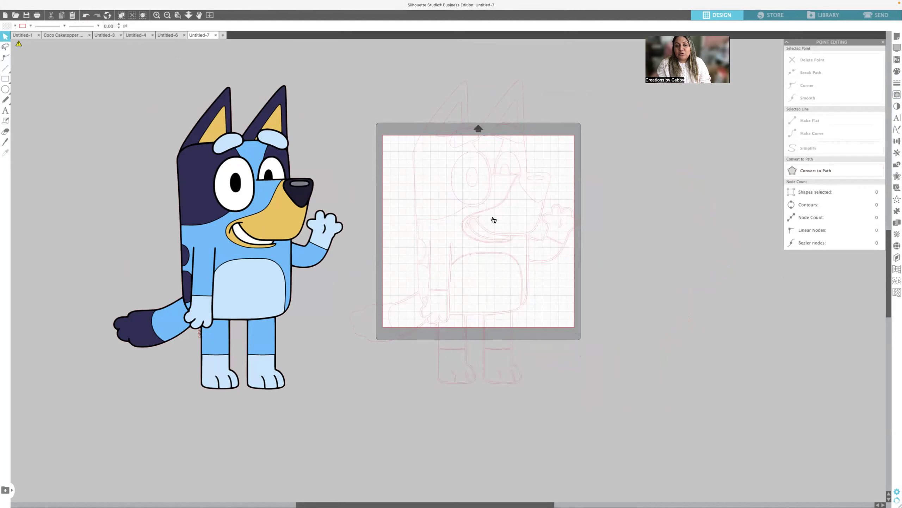
Step: Shift the traced outline up over the mat and delete the stray speck points beside the leg, just below the lowered hand
{"action": "left_click_drag", "start_coordinate": [488, 193], "coordinate": [516, 123]}
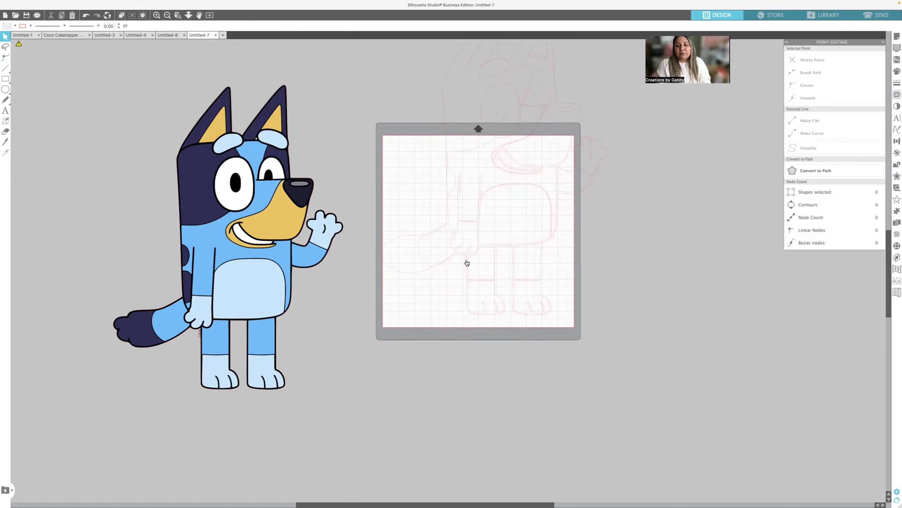
{"action": "double_click", "coordinate": [467, 263]}
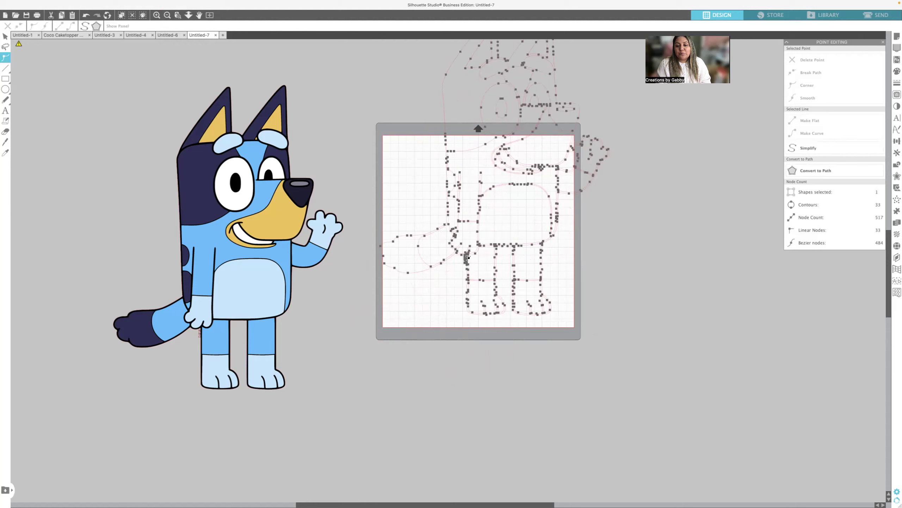
{"action": "left_click", "coordinate": [177, 15]}
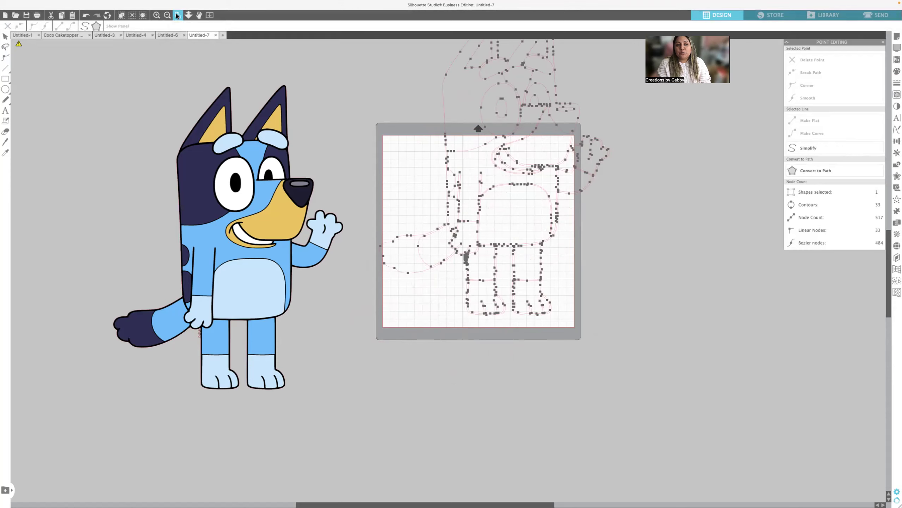
{"action": "left_click", "coordinate": [467, 260]}
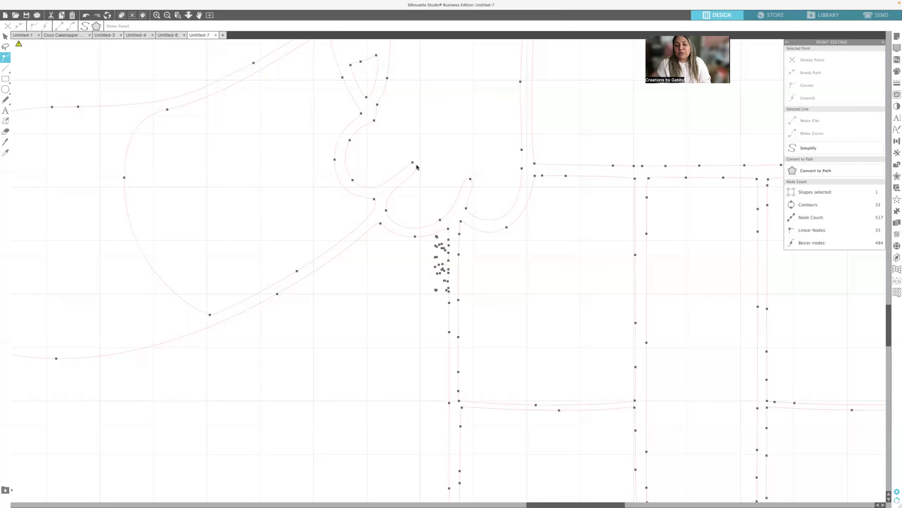
{"action": "left_click", "coordinate": [440, 240]}
{"action": "key", "text": "Delete"}
{"action": "left_click", "coordinate": [440, 276]}
{"action": "key", "text": "Delete"}
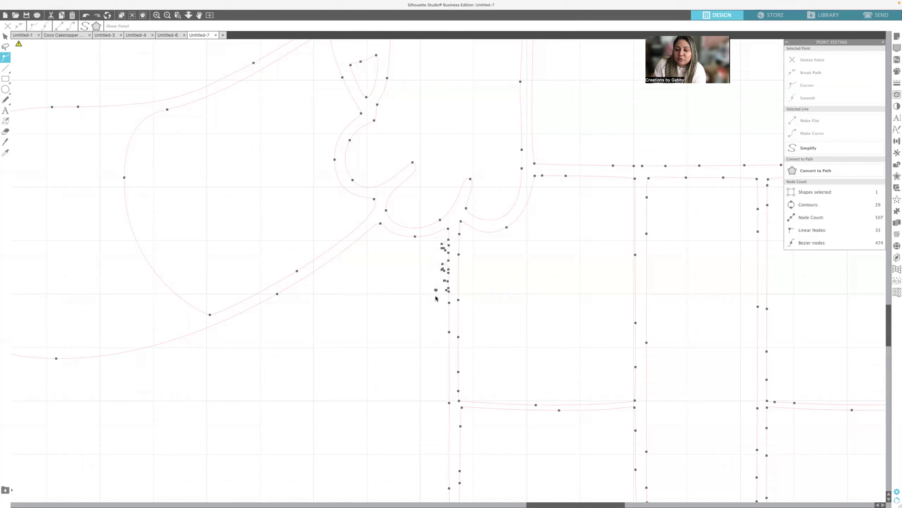
{"action": "left_click", "coordinate": [442, 244]}
{"action": "key", "text": "Delete"}
Step: Delete the surplus points along the outer edge of the leg below the hand to smooth out its bumps
{"action": "left_click", "coordinate": [449, 241]}
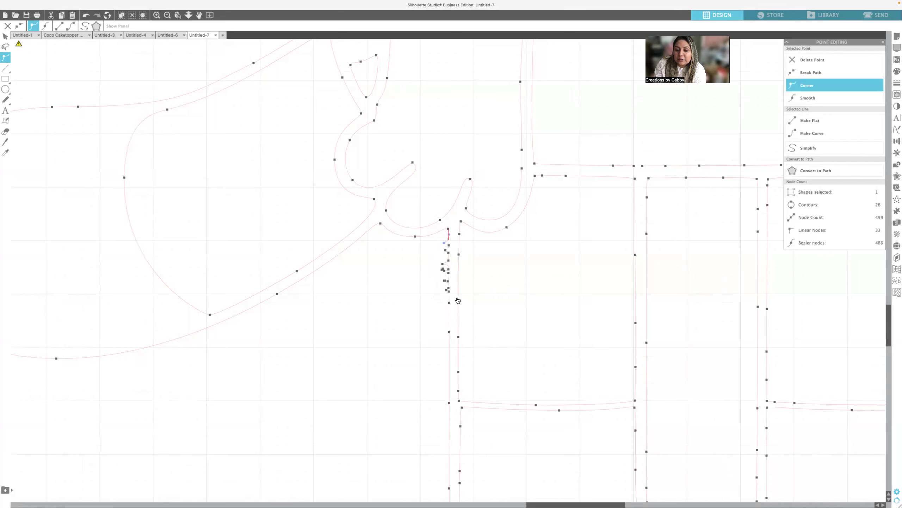
{"action": "left_click", "coordinate": [448, 292]}
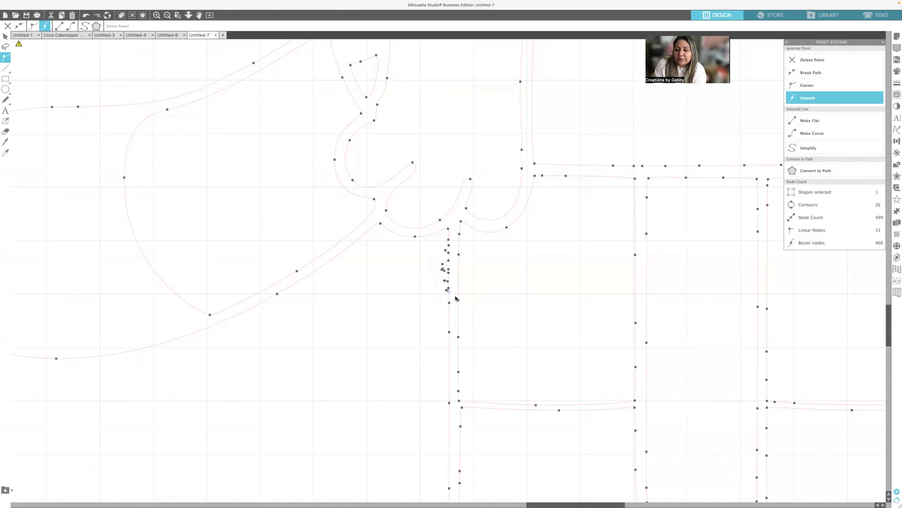
{"action": "key", "text": "Delete"}
{"action": "key", "text": "Delete"}
{"action": "key", "text": "Delete"}
{"action": "key", "text": "Delete"}
{"action": "key", "text": "Delete"}
{"action": "key", "text": "Delete"}
{"action": "key", "text": "Delete"}
{"action": "key", "text": "Delete"}
{"action": "key", "text": "Delete"}
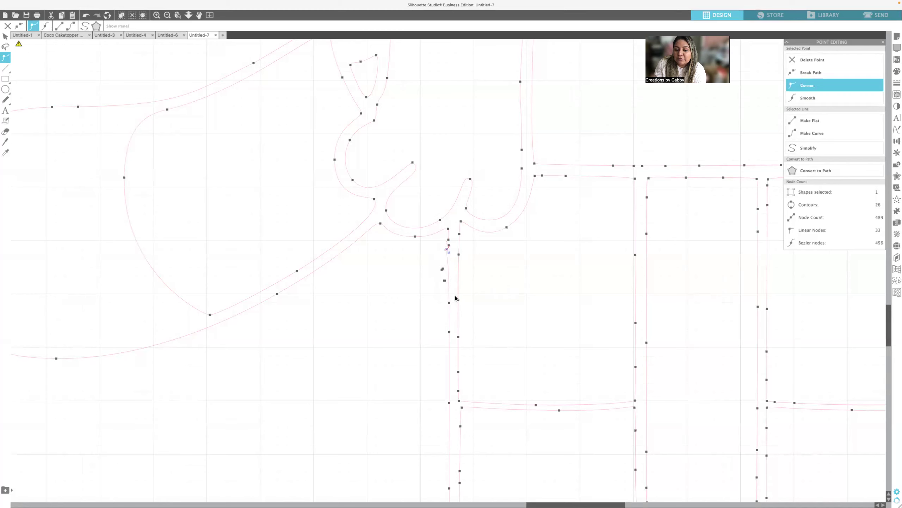
{"action": "key", "text": "Delete"}
{"action": "key", "text": "Delete"}
{"action": "left_click", "coordinate": [413, 292]}
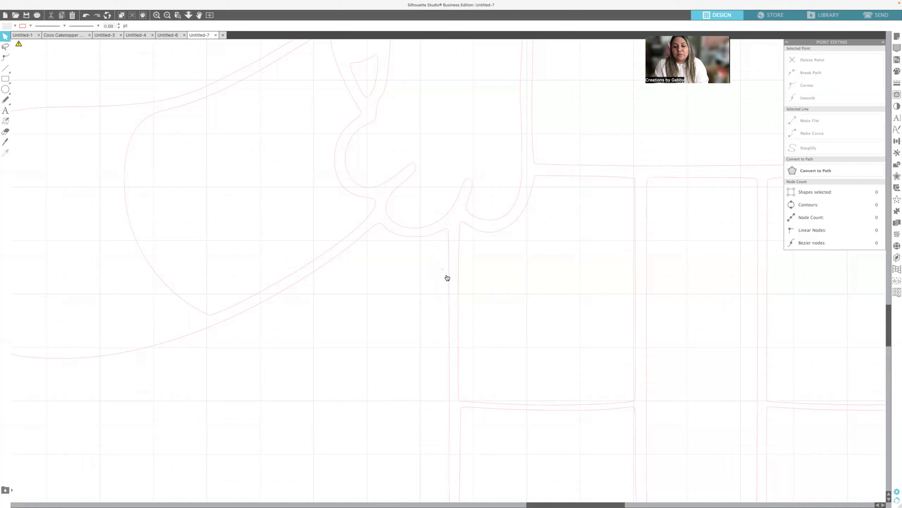
Step: Delete the remaining tiny stray shapes next to the leg and leave point editing
{"action": "double_click", "coordinate": [444, 273]}
{"action": "left_click", "coordinate": [443, 271]}
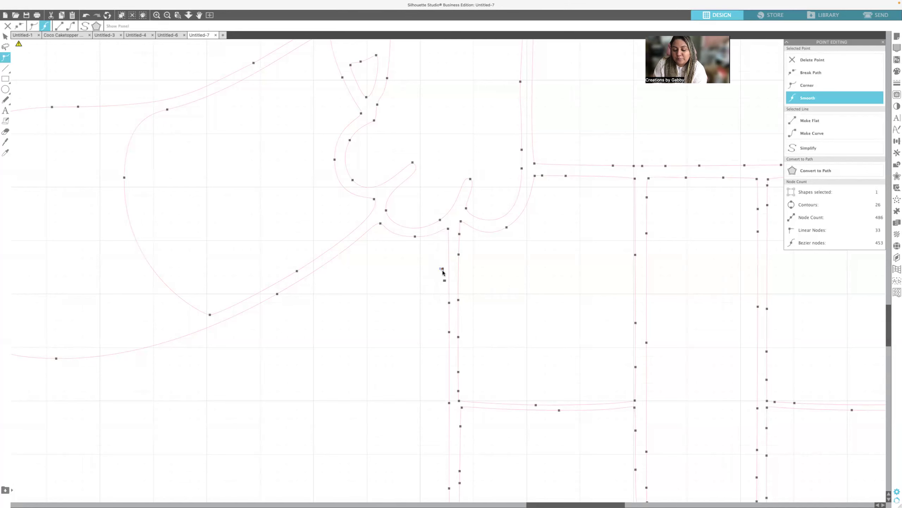
{"action": "key", "text": "Delete"}
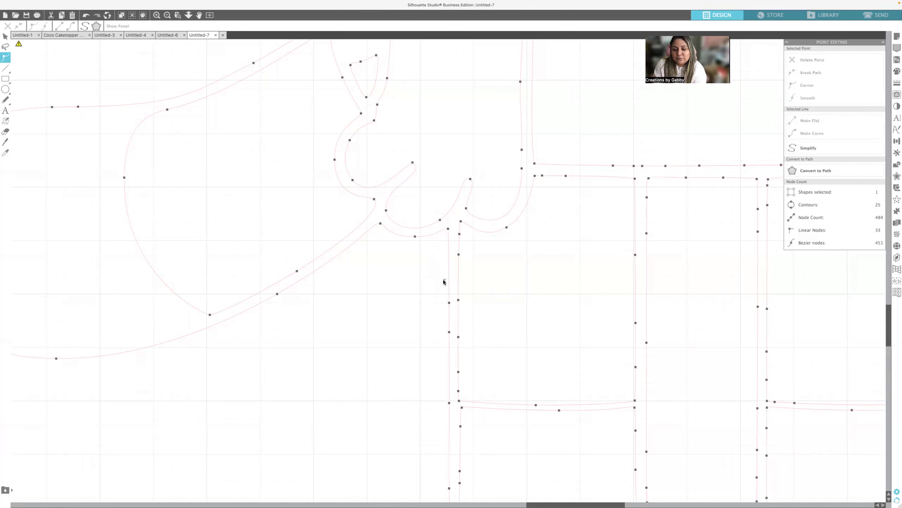
{"action": "left_click", "coordinate": [403, 303]}
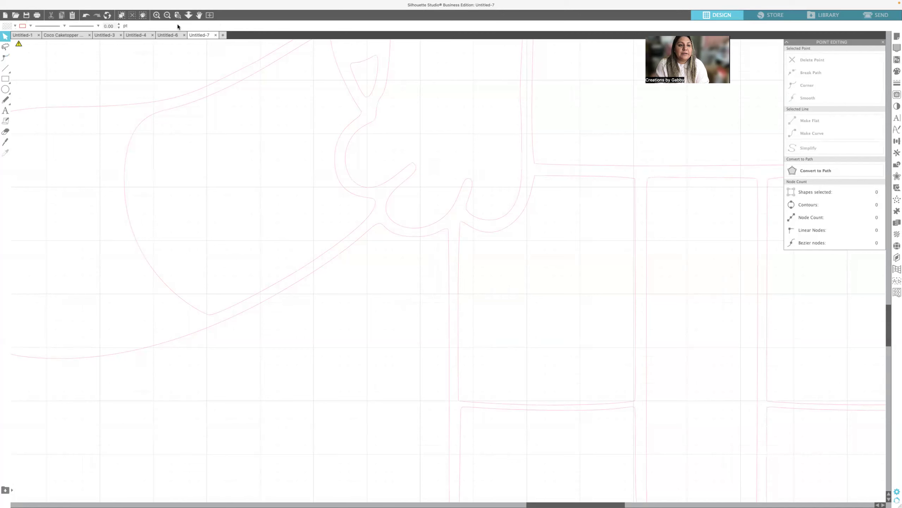
Step: Move the cleaned outline back down so it is roughly centred over the mat
{"action": "left_click", "coordinate": [168, 15]}
{"action": "left_click", "coordinate": [167, 15]}
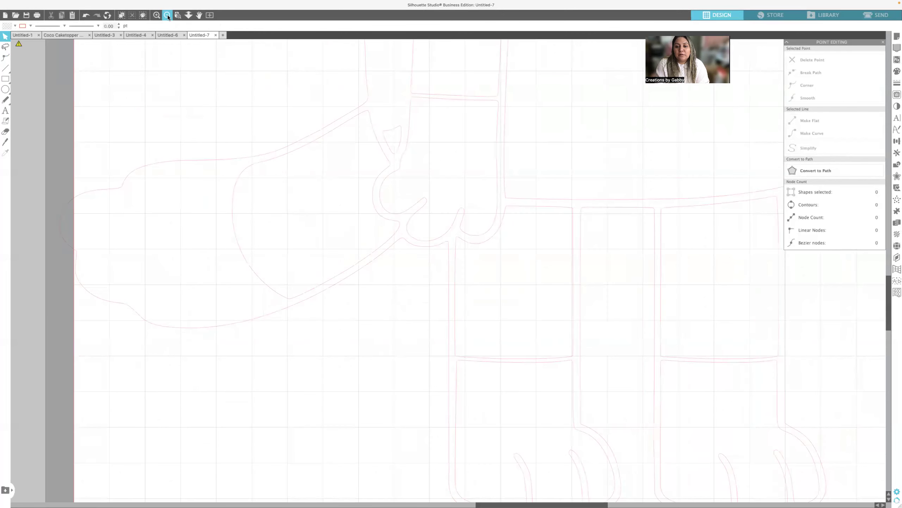
{"action": "left_click", "coordinate": [167, 15]}
{"action": "left_click", "coordinate": [167, 16]}
{"action": "left_click", "coordinate": [167, 15]}
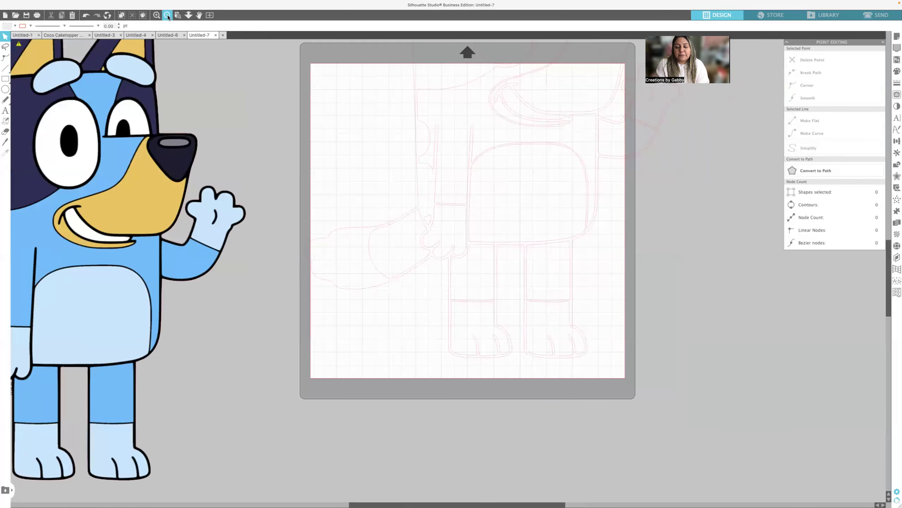
{"action": "left_click", "coordinate": [168, 15]}
{"action": "left_click", "coordinate": [168, 15]}
{"action": "left_click_drag", "start_coordinate": [523, 90], "coordinate": [504, 139]}
{"action": "left_click", "coordinate": [466, 132]}
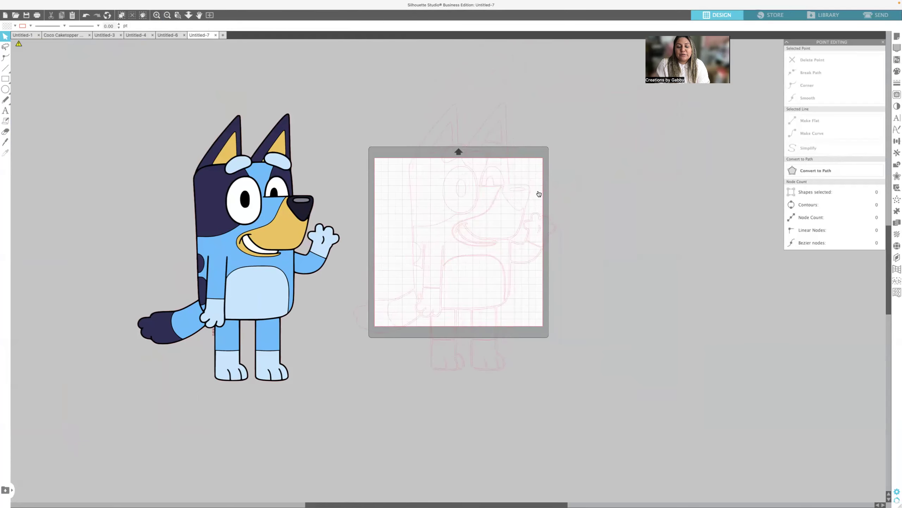
Step: Fill the traced outline with the dark navy sampled from the original dog's head
{"action": "left_click", "coordinate": [480, 184]}
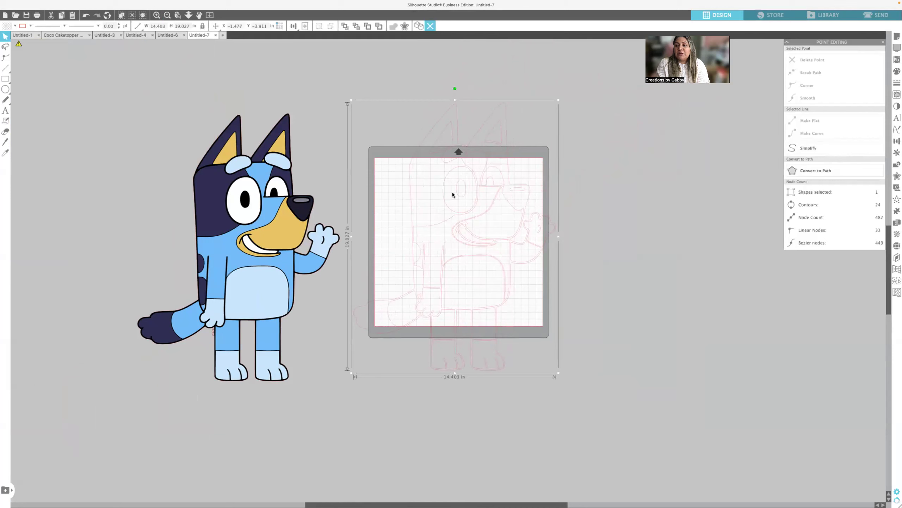
{"action": "left_click", "coordinate": [897, 72]}
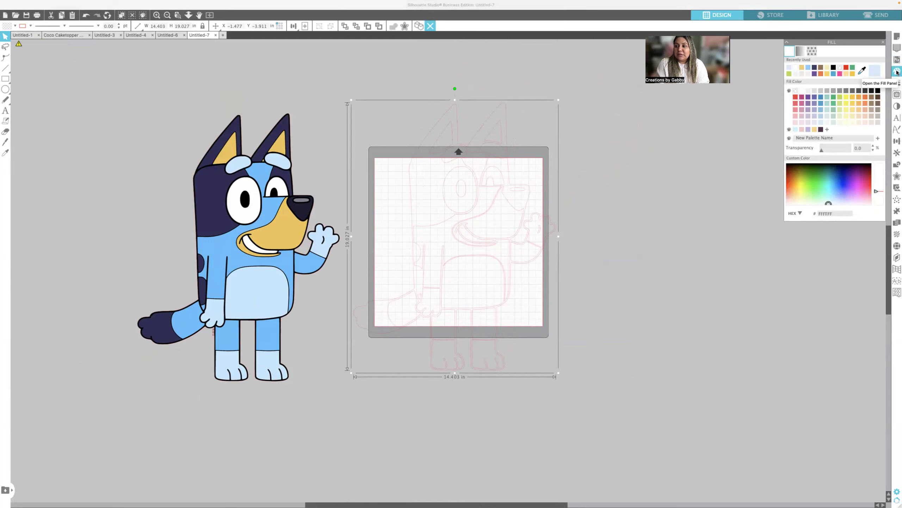
{"action": "left_click", "coordinate": [862, 70]}
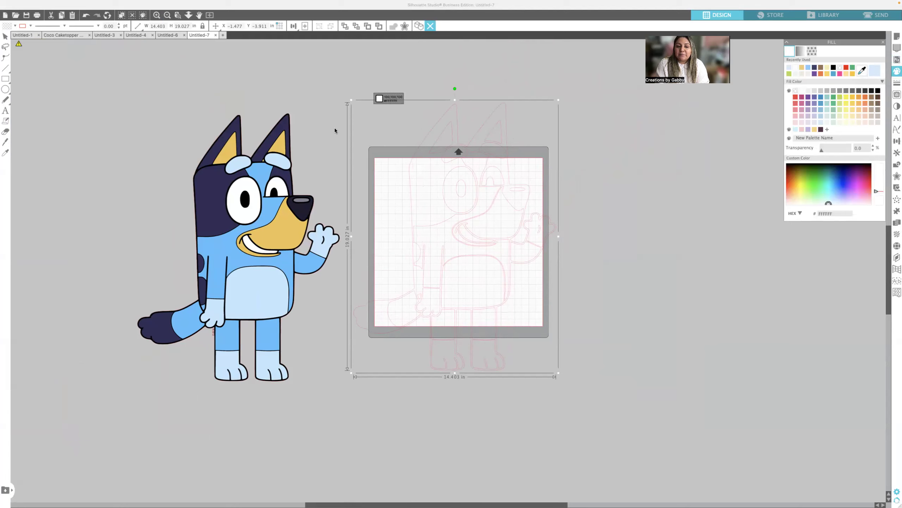
{"action": "left_click", "coordinate": [209, 195]}
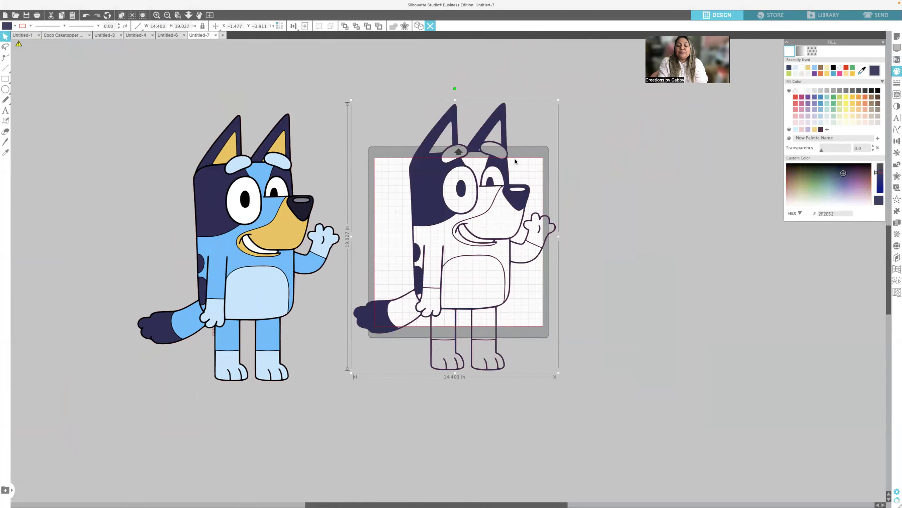
Step: Move the original image farther from the mat and place the navy outline next to it, leaving room for another copy
{"action": "left_click_drag", "start_coordinate": [254, 277], "coordinate": [207, 261]}
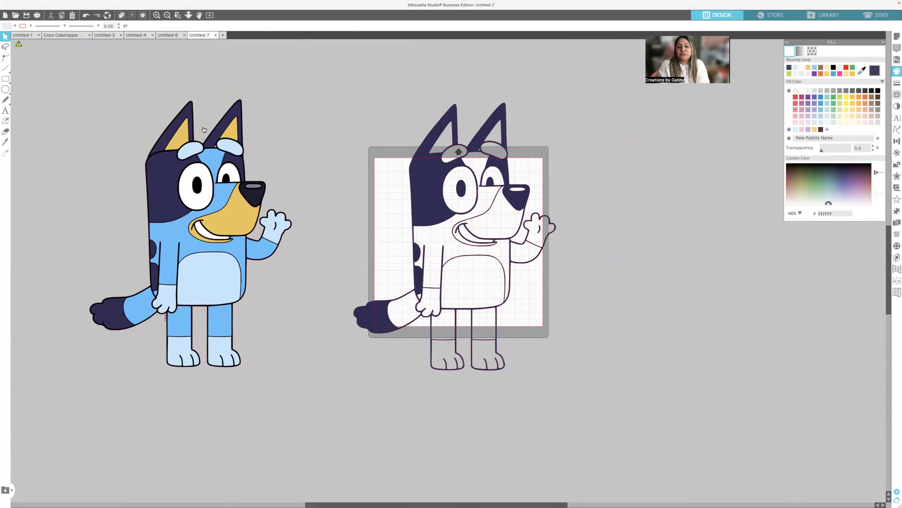
{"action": "left_click_drag", "start_coordinate": [432, 180], "coordinate": [353, 200]}
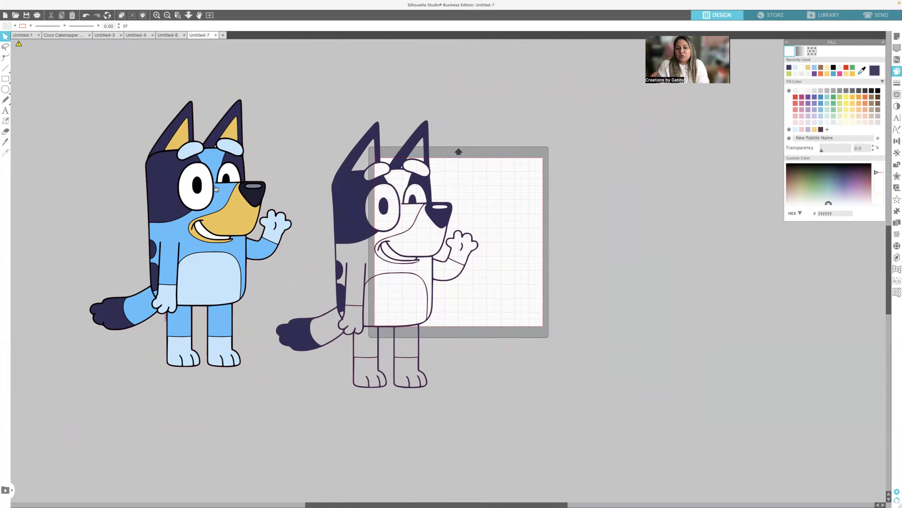
{"action": "left_click_drag", "start_coordinate": [360, 212], "coordinate": [348, 202]}
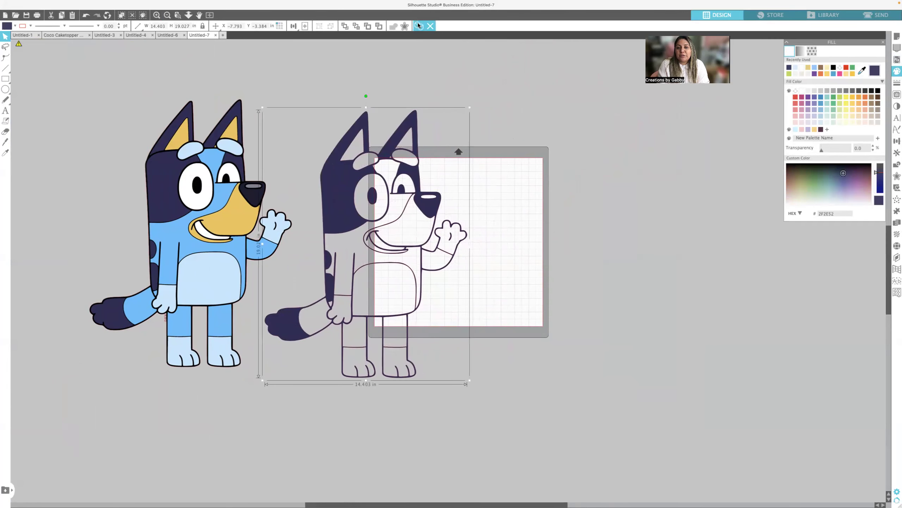
Step: Duplicate the navy outline and place the copy on the other side of the mat, clear of the first outline
{"action": "right_click", "coordinate": [405, 179]}
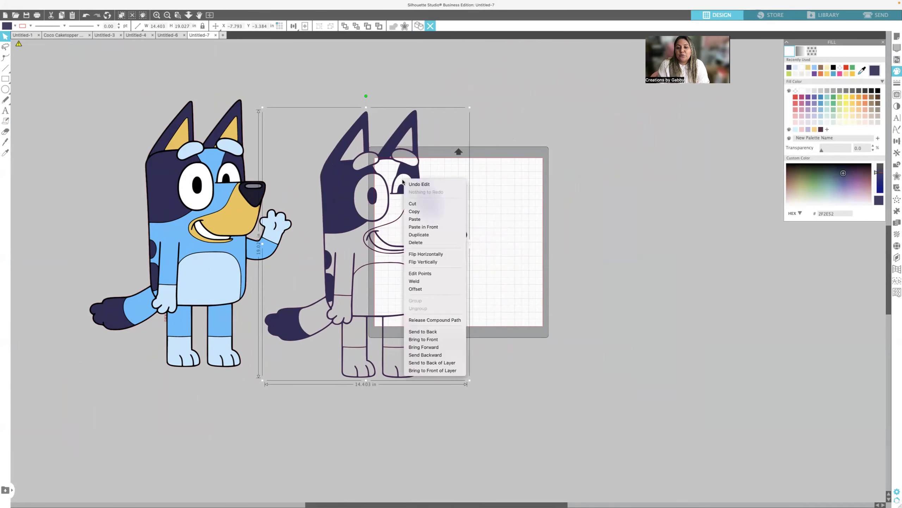
{"action": "left_click", "coordinate": [438, 235]}
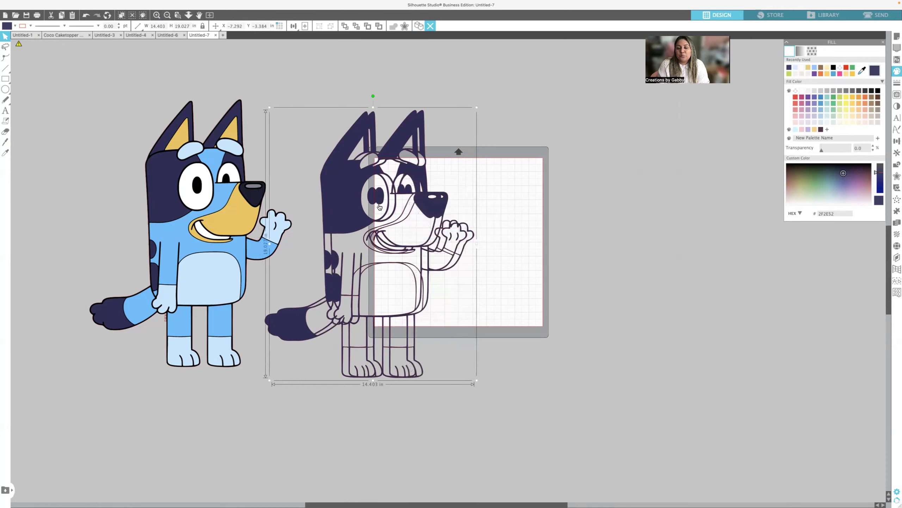
{"action": "left_click_drag", "start_coordinate": [451, 192], "coordinate": [562, 198]}
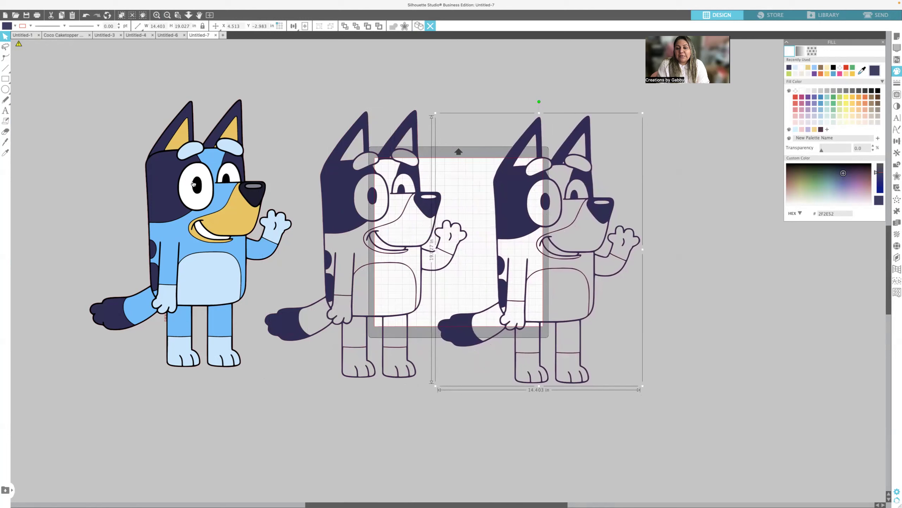
{"action": "key", "text": "Right"}
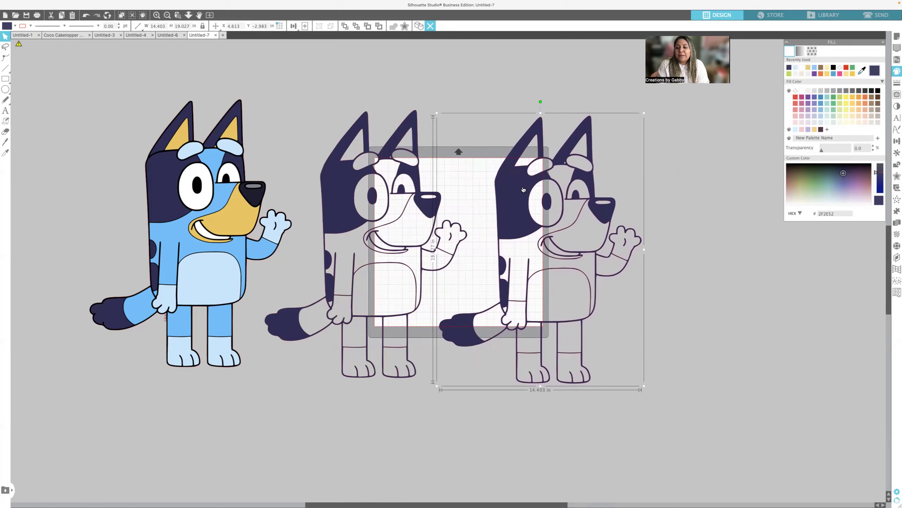
Step: Delete the white contour of the large eye from the duplicated navy outline so the area fills in
{"action": "double_click", "coordinate": [524, 190]}
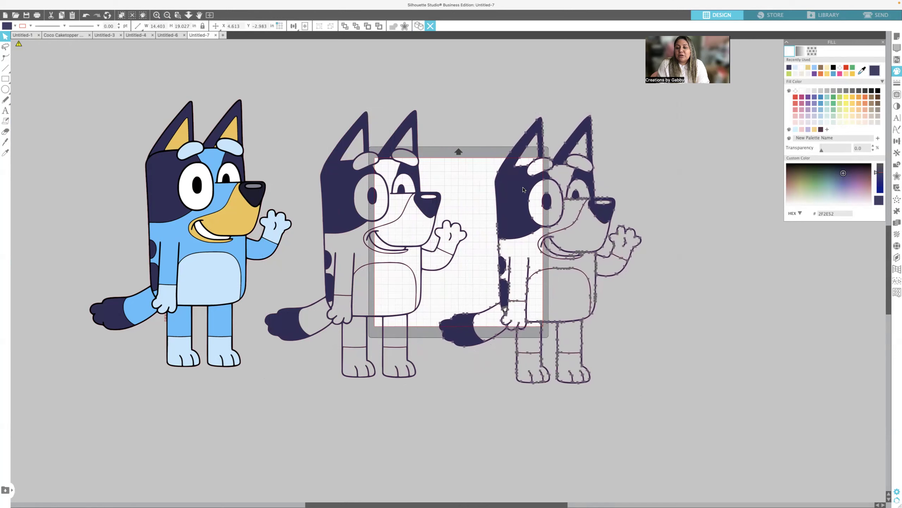
{"action": "left_click", "coordinate": [544, 182]}
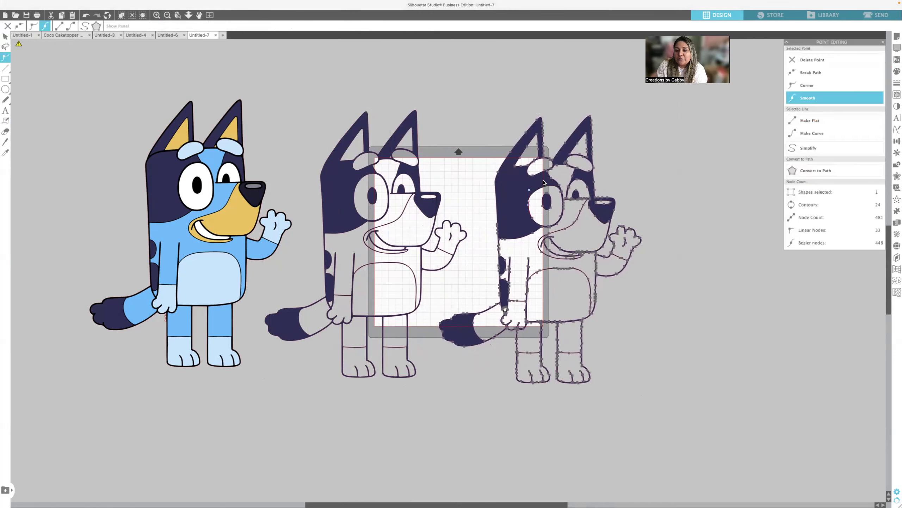
{"action": "key", "text": "Delete"}
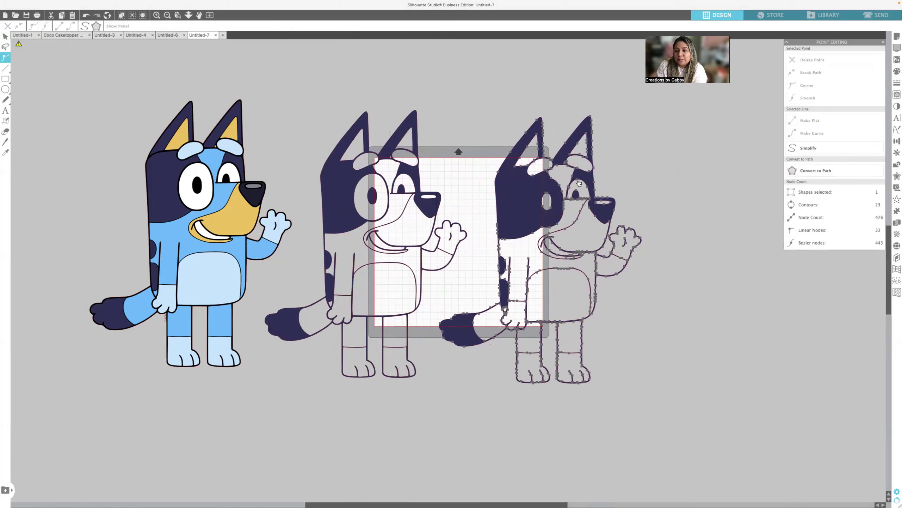
Step: Delete all points of the small eye's white contour on the duplicated outline
{"action": "left_click", "coordinate": [580, 182]}
{"action": "key", "text": "Delete"}
{"action": "key", "text": "Delete"}
{"action": "key", "text": "Delete"}
{"action": "key", "text": "Delete"}
{"action": "key", "text": "Delete"}
{"action": "key", "text": "Delete"}
{"action": "key", "text": "Delete"}
{"action": "key", "text": "Delete"}
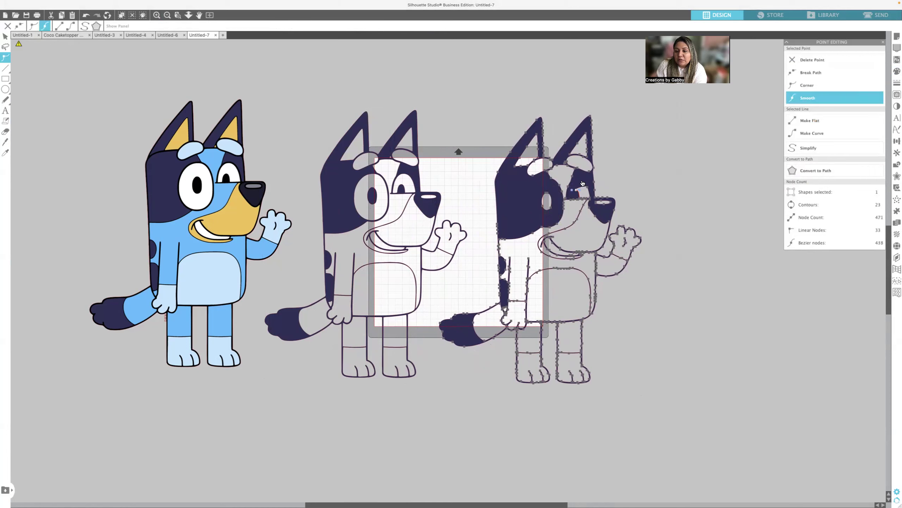
{"action": "key", "text": "Delete"}
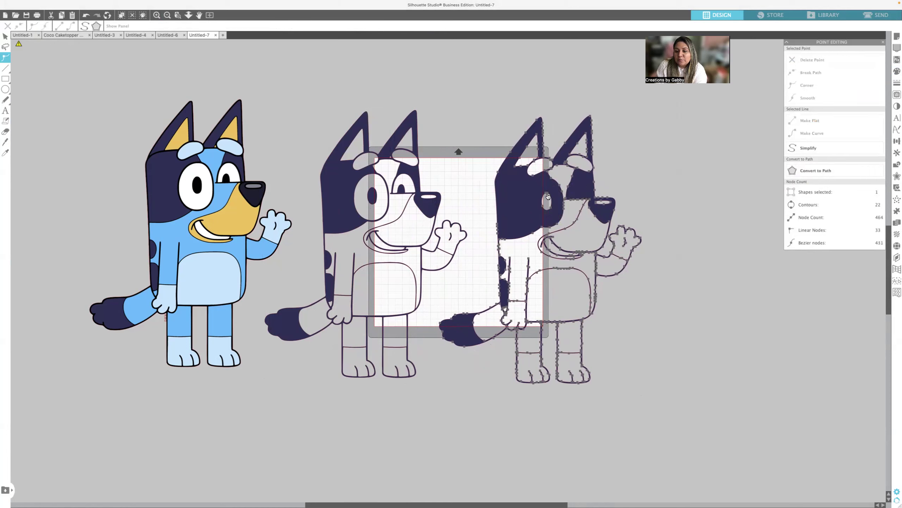
Step: Delete the remaining pupil contour inside the large eye and finish editing the points
{"action": "left_click", "coordinate": [548, 193]}
{"action": "key", "text": "Delete"}
{"action": "key", "text": "Delete"}
{"action": "key", "text": "Delete"}
{"action": "key", "text": "Delete"}
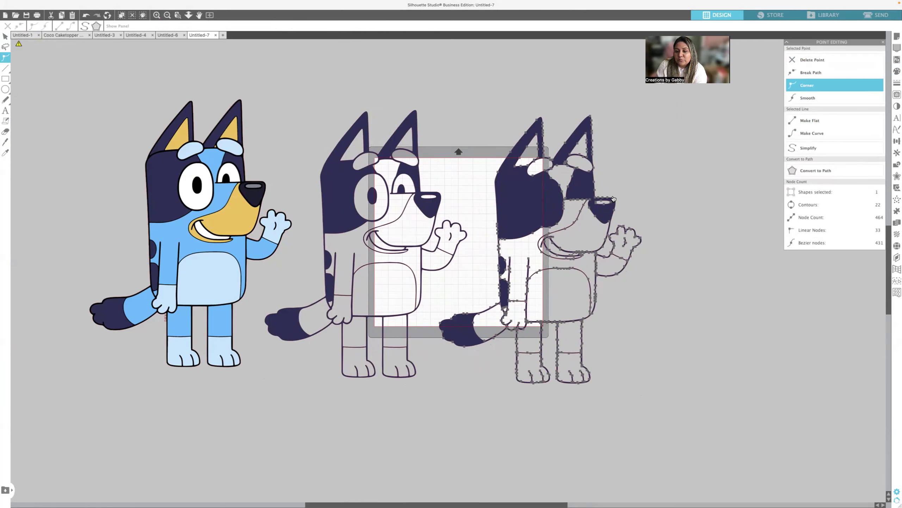
{"action": "left_click", "coordinate": [666, 179]}
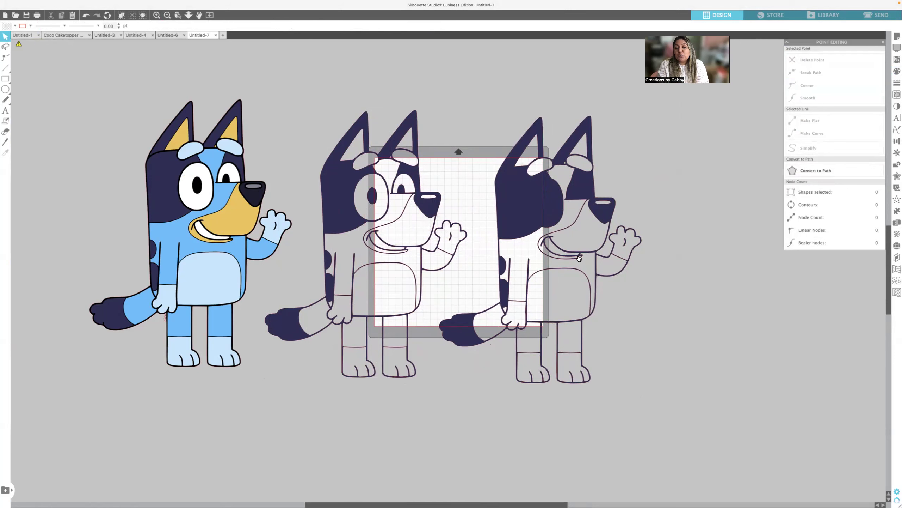
Step: Delete all points of the teeth contour in the duplicated outline's mouth and finish editing the points
{"action": "double_click", "coordinate": [551, 243]}
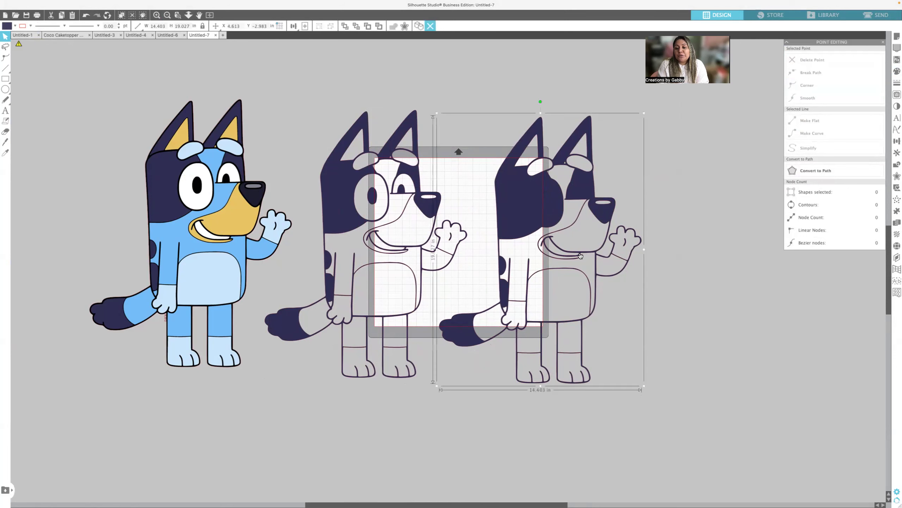
{"action": "left_click", "coordinate": [547, 243]}
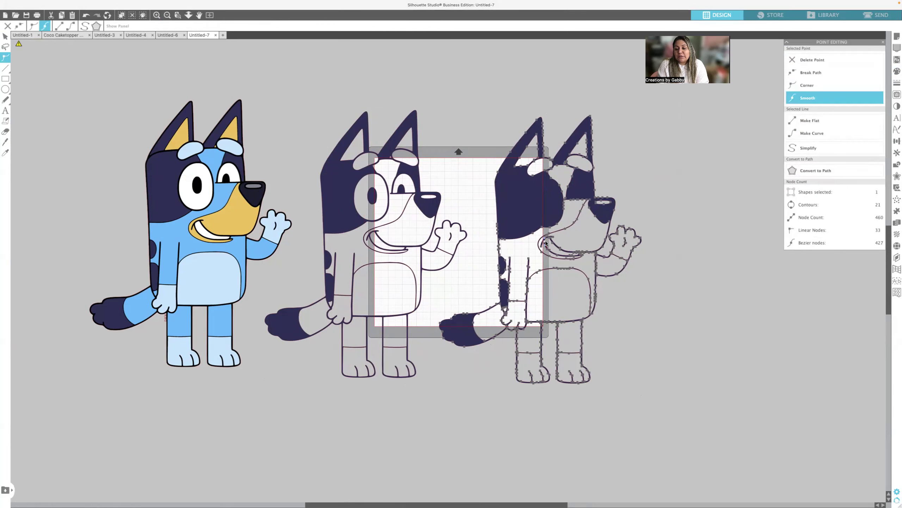
{"action": "key", "text": "Delete"}
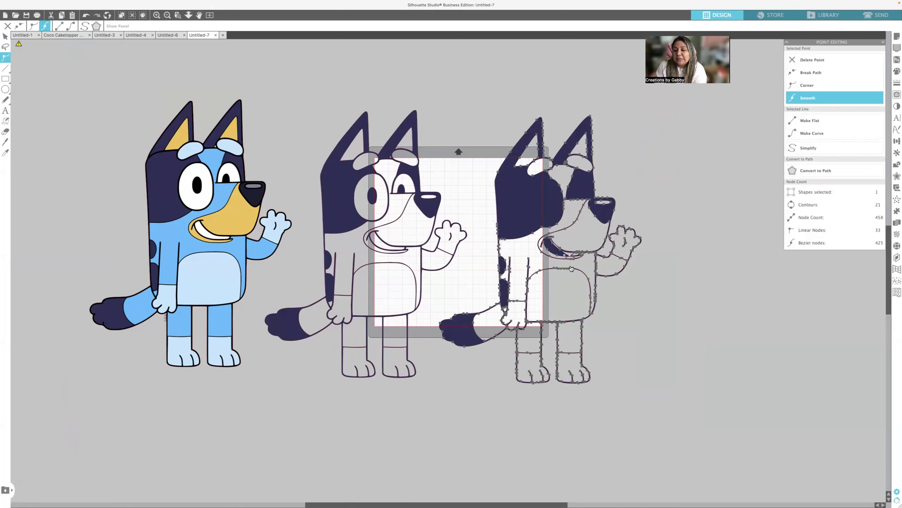
{"action": "key", "text": "Delete"}
{"action": "key", "text": "Delete"}
{"action": "key", "text": "Delete"}
{"action": "key", "text": "Delete"}
{"action": "key", "text": "Delete"}
{"action": "key", "text": "Delete"}
{"action": "left_click", "coordinate": [645, 270]}
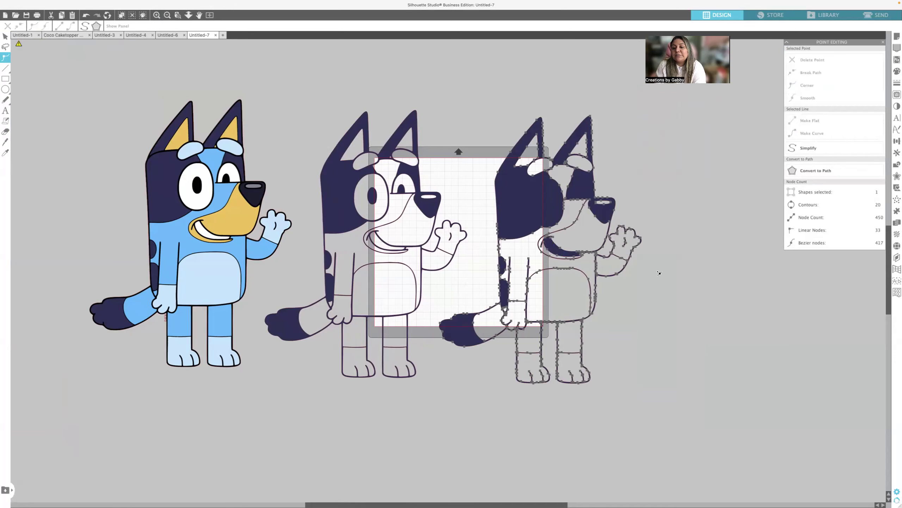
{"action": "left_click", "coordinate": [682, 281]}
Step: Fill the edited copy of the outline with white
{"action": "left_click", "coordinate": [560, 247]}
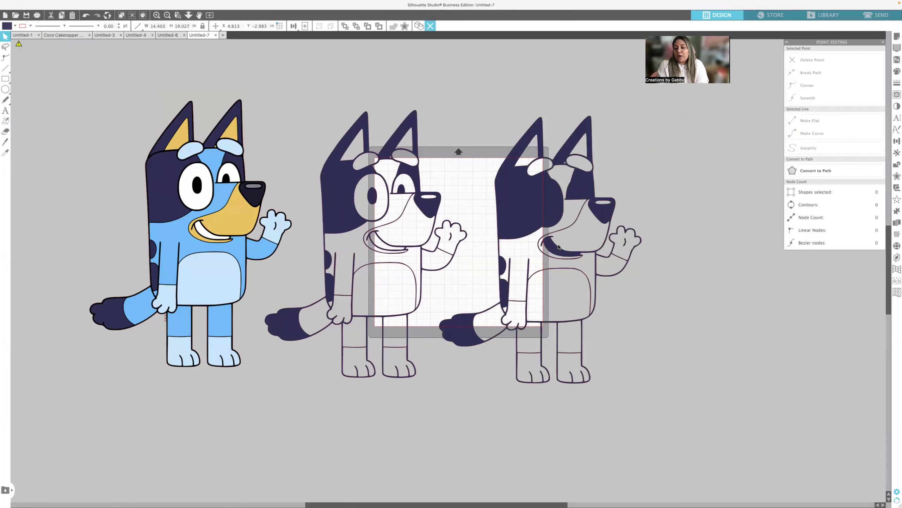
{"action": "left_click", "coordinate": [897, 71]}
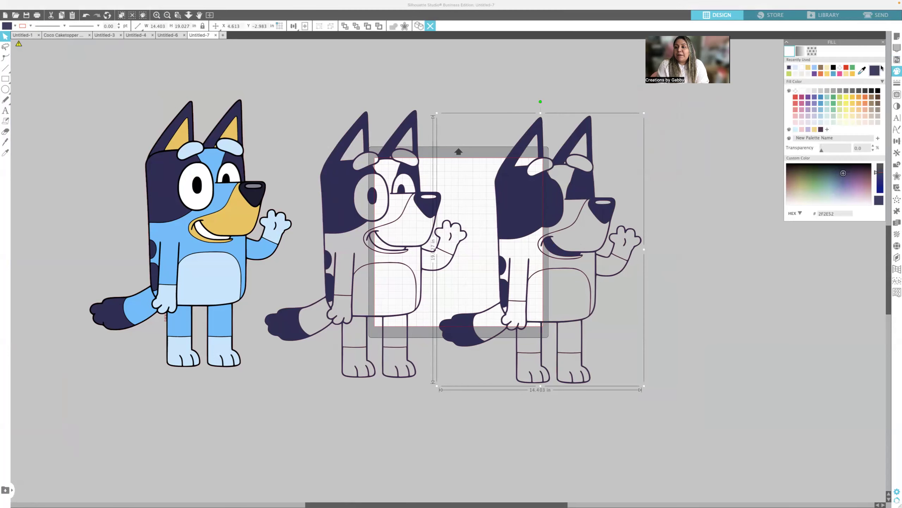
{"action": "left_click", "coordinate": [804, 68]}
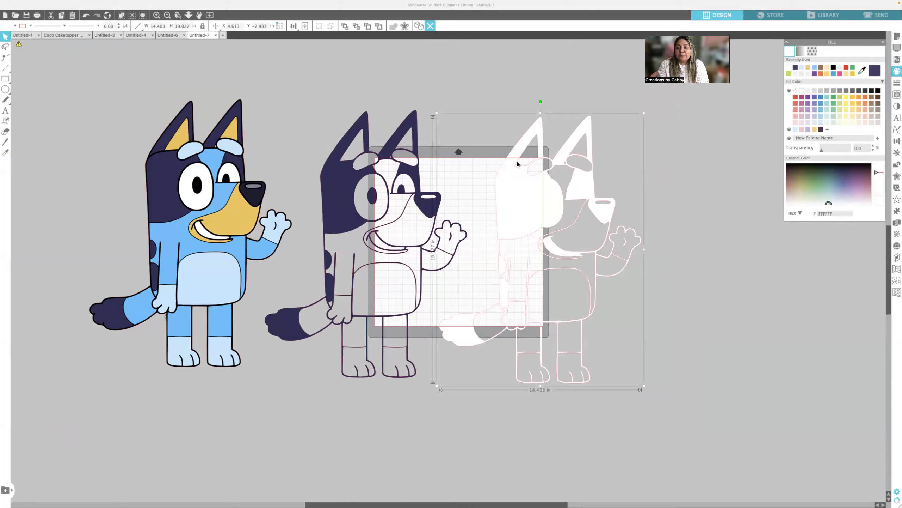
Step: Duplicate the white shape and lay one copy over the navy outline, leaving the other clear of the mat
{"action": "left_click_drag", "start_coordinate": [529, 172], "coordinate": [454, 149]}
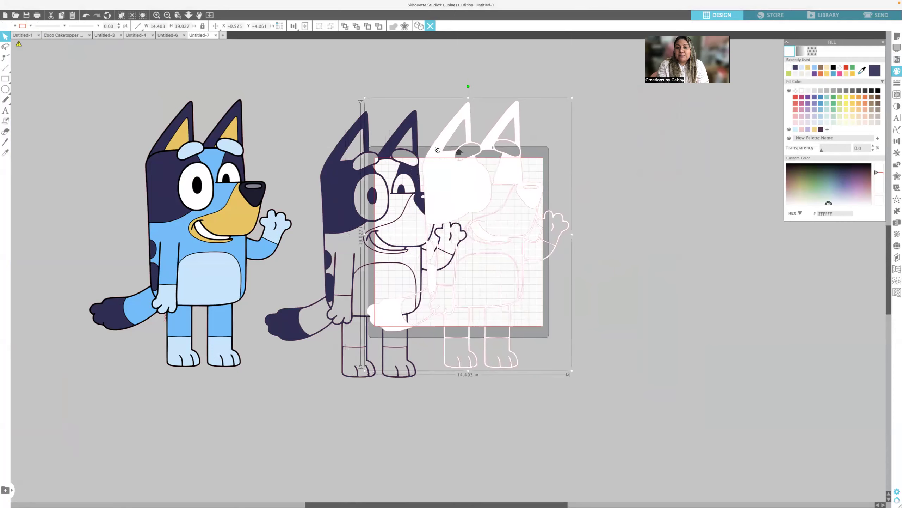
{"action": "left_click", "coordinate": [418, 26]}
{"action": "left_click_drag", "start_coordinate": [463, 175], "coordinate": [360, 178]}
{"action": "left_click", "coordinate": [361, 87]}
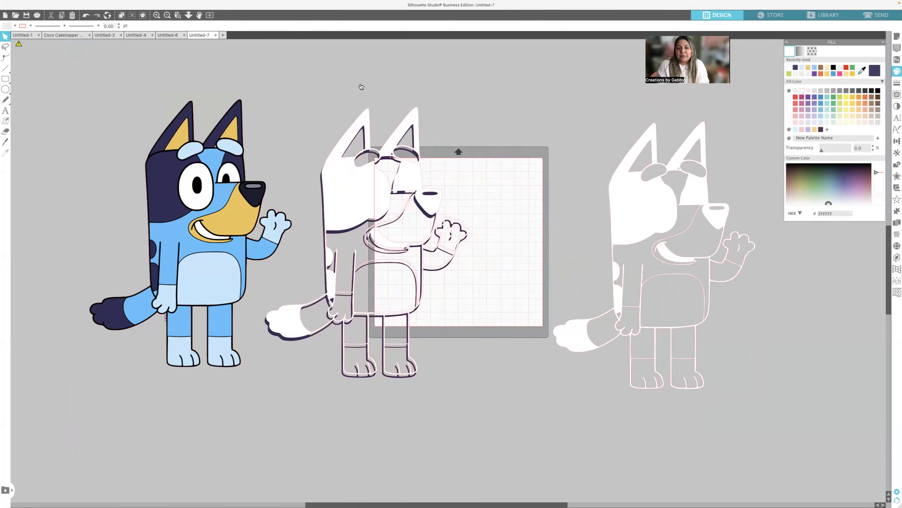
Step: Send the white copy behind the navy outline and centre the two shapes on each other
{"action": "left_click", "coordinate": [354, 168]}
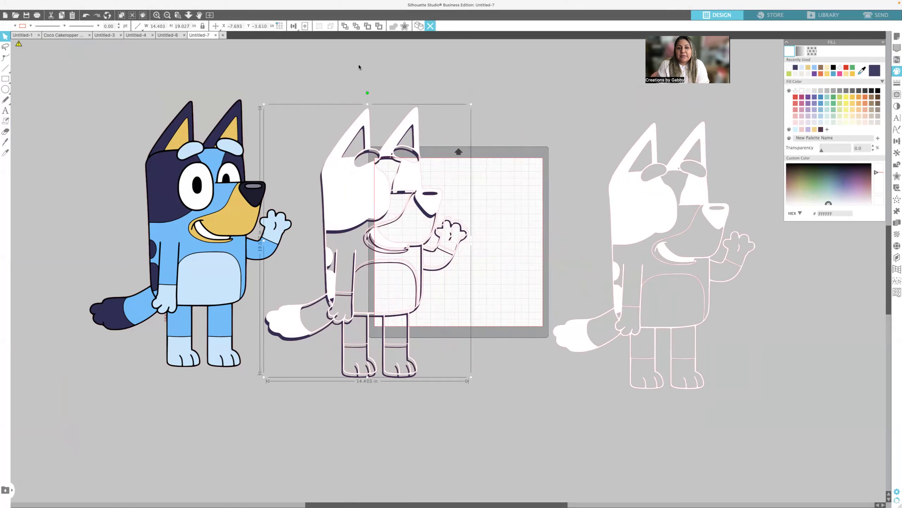
{"action": "left_click", "coordinate": [356, 26]}
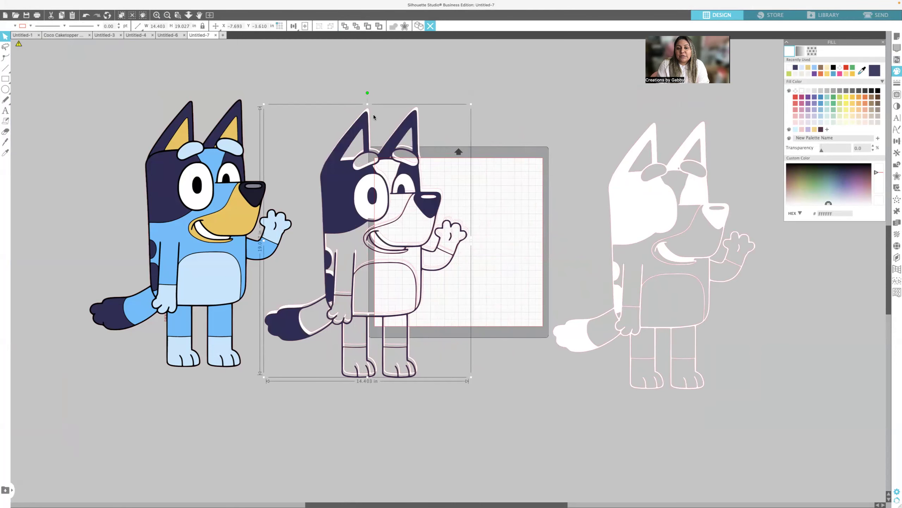
{"action": "left_click_drag", "start_coordinate": [360, 82], "coordinate": [377, 123]}
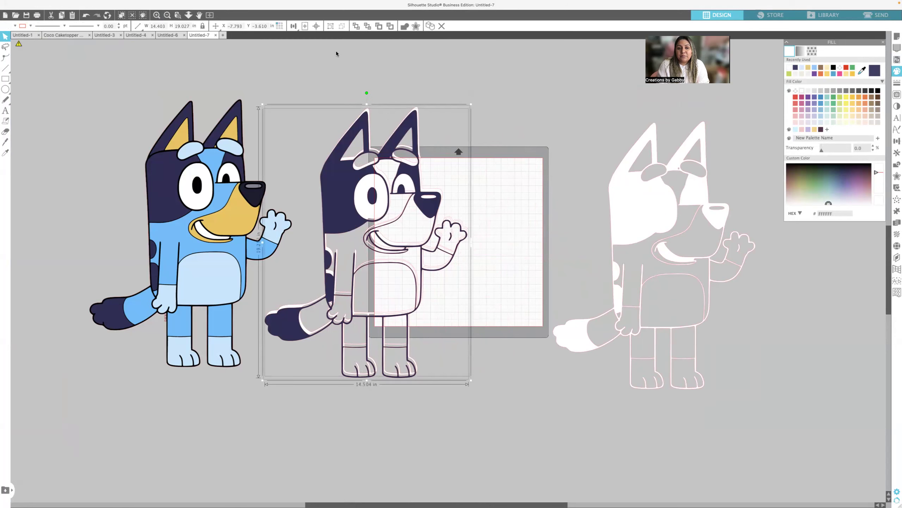
{"action": "left_click", "coordinate": [315, 26]}
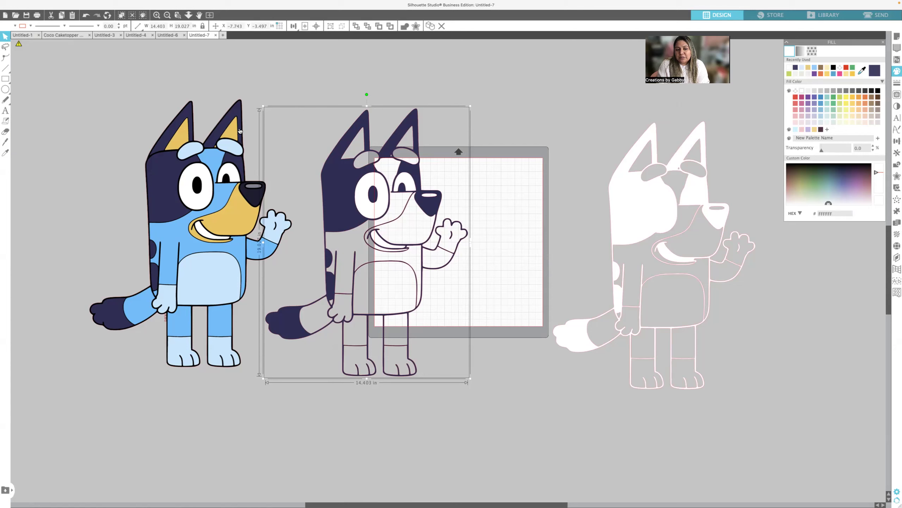
Step: Move the spare white shape back beside the layered dog and delete the inner contour of its first ear
{"action": "left_click_drag", "start_coordinate": [642, 194], "coordinate": [527, 193]}
{"action": "double_click", "coordinate": [526, 189]}
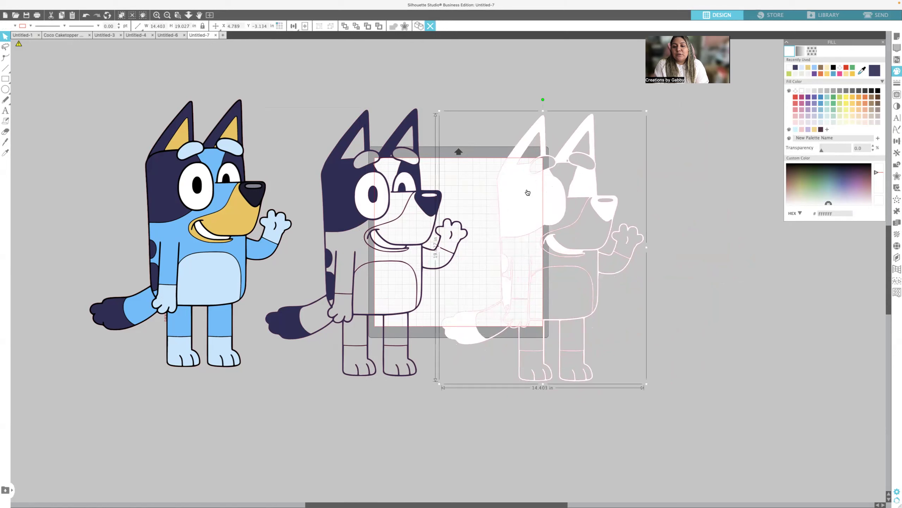
{"action": "left_click", "coordinate": [539, 133]}
{"action": "key", "text": "Delete"}
{"action": "key", "text": "Delete"}
{"action": "key", "text": "Delete"}
{"action": "key", "text": "Delete"}
{"action": "key", "text": "Delete"}
{"action": "key", "text": "Delete"}
{"action": "key", "text": "Delete"}
{"action": "key", "text": "Delete"}
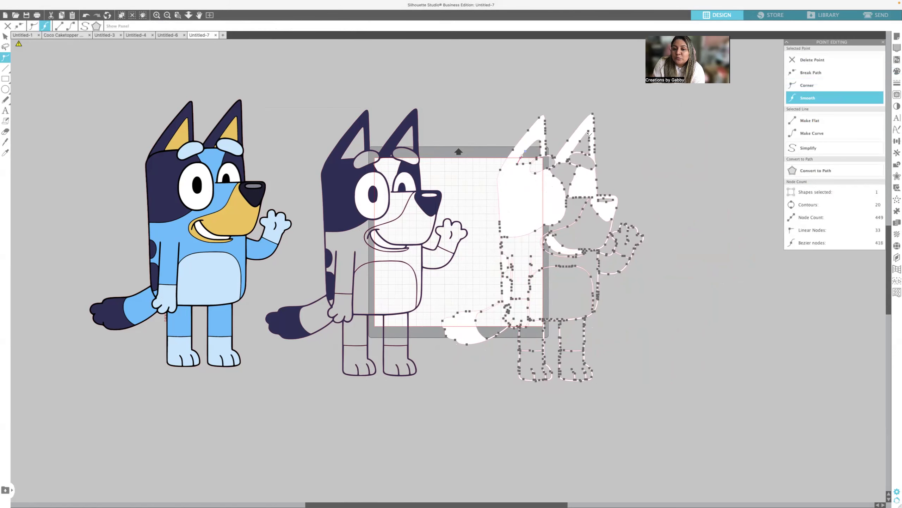
{"action": "key", "text": "Delete"}
Step: Delete all points of the second ear's inner contour on the spare white shape
{"action": "left_click", "coordinate": [588, 131]}
{"action": "key", "text": "Delete"}
{"action": "key", "text": "Delete"}
{"action": "key", "text": "Delete"}
{"action": "key", "text": "Delete"}
{"action": "key", "text": "Delete"}
{"action": "key", "text": "Delete"}
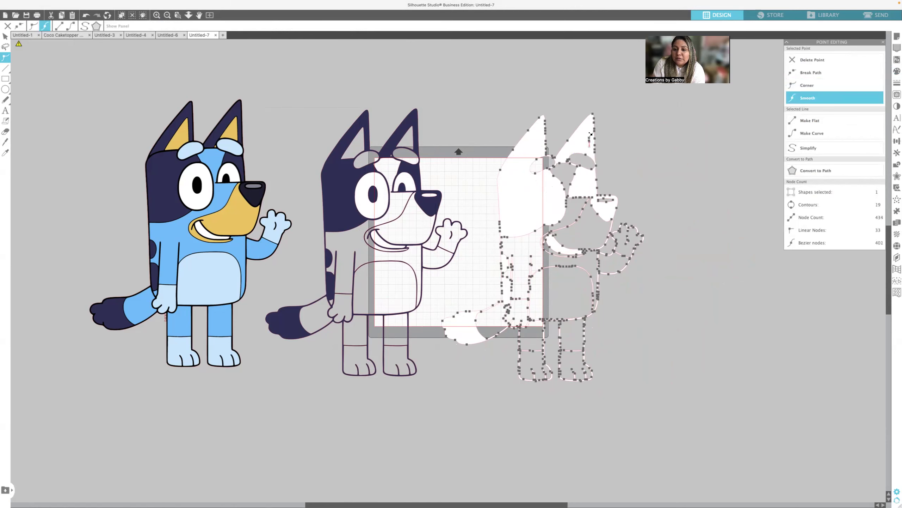
Step: Delete all points of the muzzle contour on the spare white shape so the muzzle becomes solid, then finish point editing
{"action": "left_click", "coordinate": [593, 198]}
{"action": "key", "text": "Delete"}
{"action": "key", "text": "Delete"}
{"action": "key", "text": "Delete"}
{"action": "key", "text": "Delete"}
{"action": "key", "text": "Delete"}
{"action": "key", "text": "Delete"}
{"action": "key", "text": "Delete"}
{"action": "key", "text": "Delete"}
{"action": "key", "text": "Delete"}
{"action": "key", "text": "Delete"}
{"action": "key", "text": "Delete"}
{"action": "key", "text": "Delete"}
{"action": "key", "text": "Delete"}
{"action": "key", "text": "Delete"}
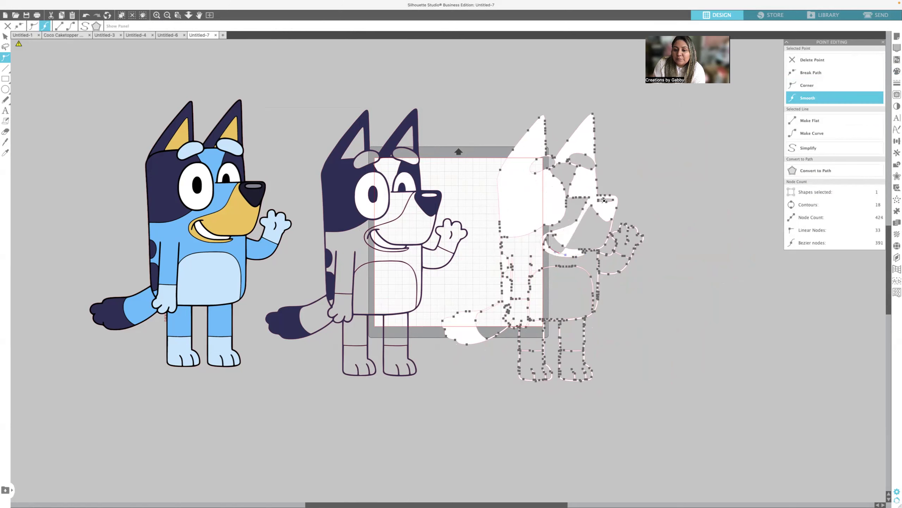
{"action": "key", "text": "Delete"}
{"action": "key", "text": "Delete"}
{"action": "key", "text": "Delete"}
{"action": "key", "text": "Delete"}
{"action": "key", "text": "Delete"}
{"action": "key", "text": "Delete"}
{"action": "key", "text": "Delete"}
{"action": "key", "text": "Delete"}
{"action": "key", "text": "Delete"}
{"action": "key", "text": "Delete"}
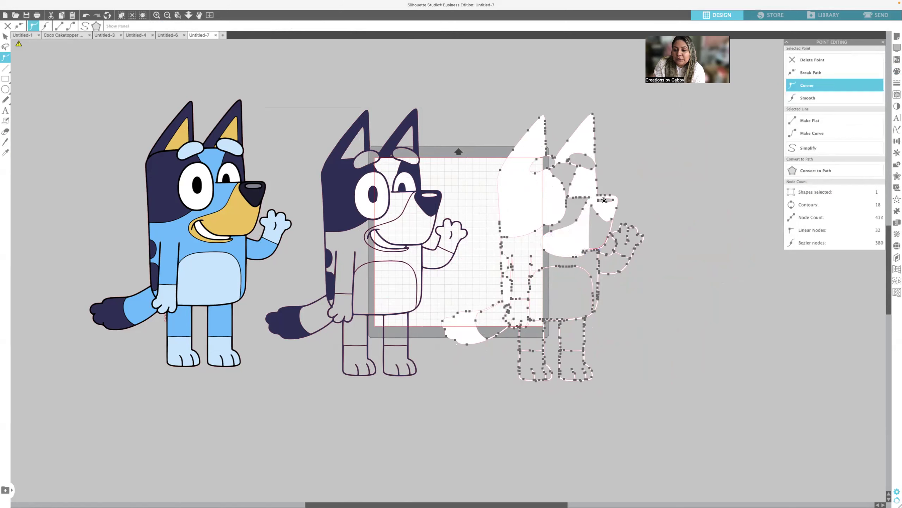
{"action": "left_click", "coordinate": [664, 190]}
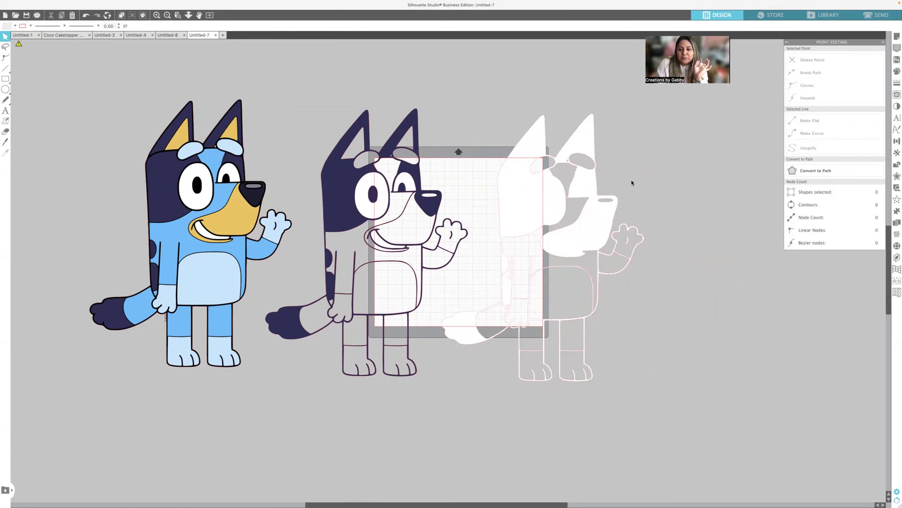
Step: Delete the tiny stray contour at the inner end of the second eyebrow on the white shape
{"action": "left_click", "coordinate": [566, 161]}
{"action": "double_click", "coordinate": [565, 161]}
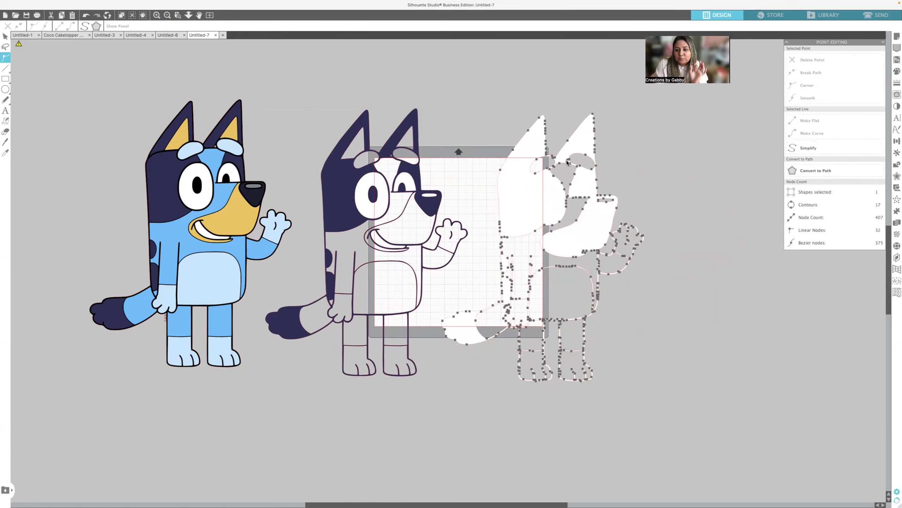
{"action": "left_click", "coordinate": [566, 160]}
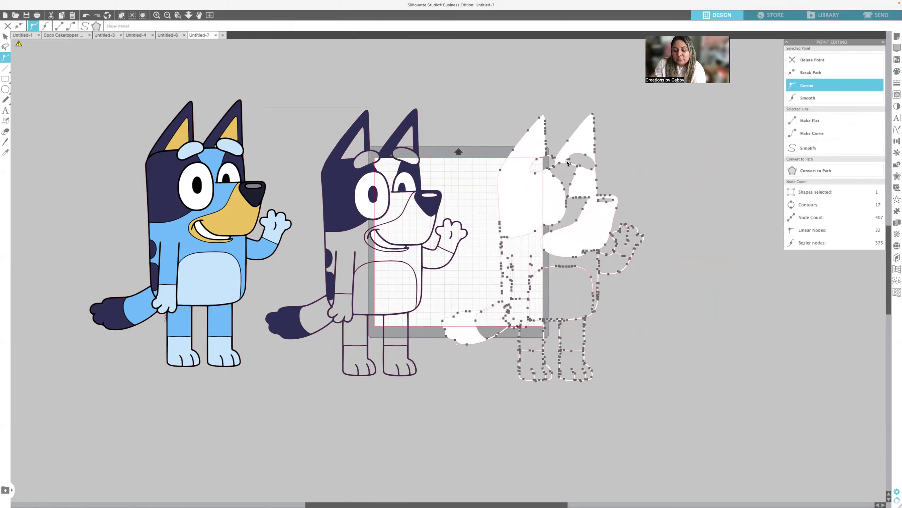
{"action": "left_click", "coordinate": [632, 164]}
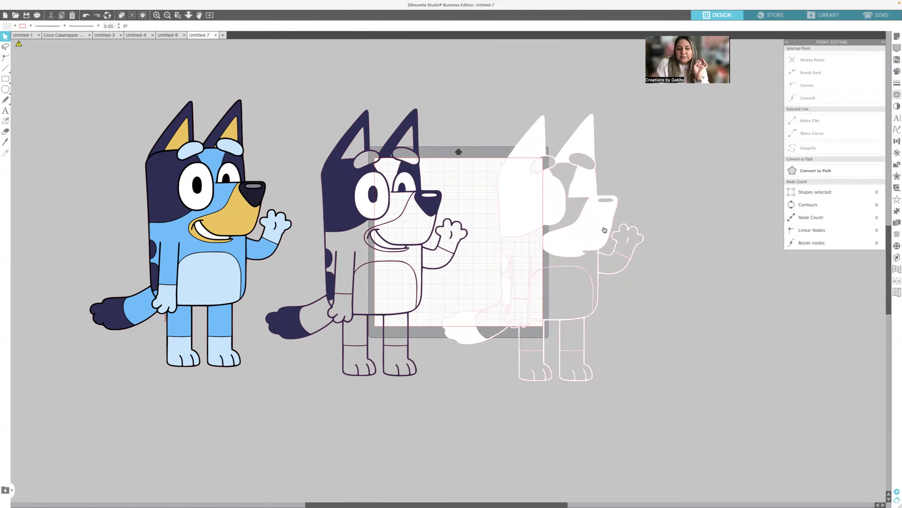
Step: Duplicate the simplified white shape and place the copy farther away from the mat
{"action": "left_click", "coordinate": [581, 229]}
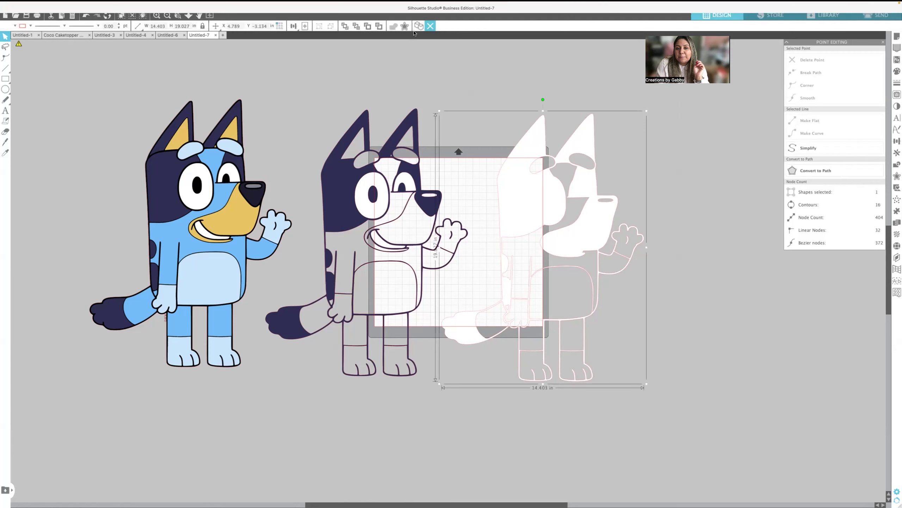
{"action": "left_click_drag", "start_coordinate": [511, 178], "coordinate": [671, 159]}
Step: Fill the white shape nearer the mat with the golden tan (E8C362) sampled from the original dog's muzzle
{"action": "left_click", "coordinate": [526, 187]}
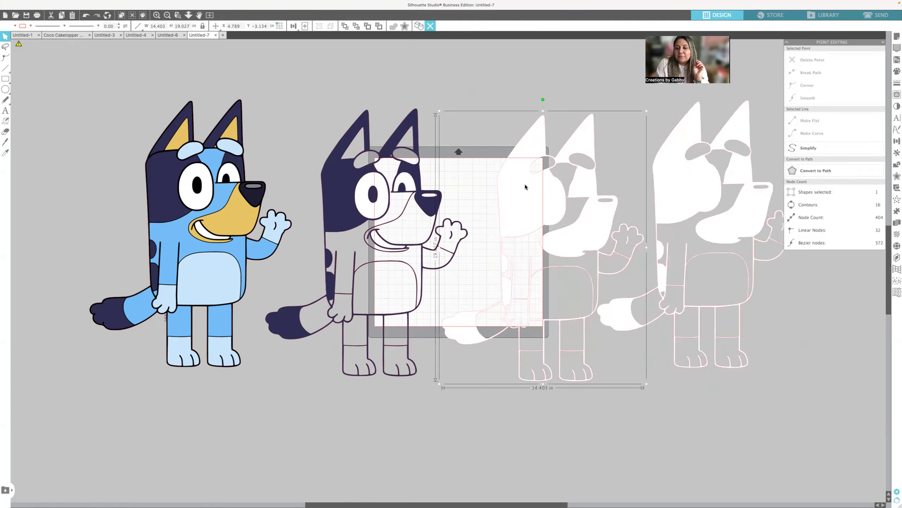
{"action": "left_click", "coordinate": [898, 73]}
{"action": "left_click", "coordinate": [863, 70]}
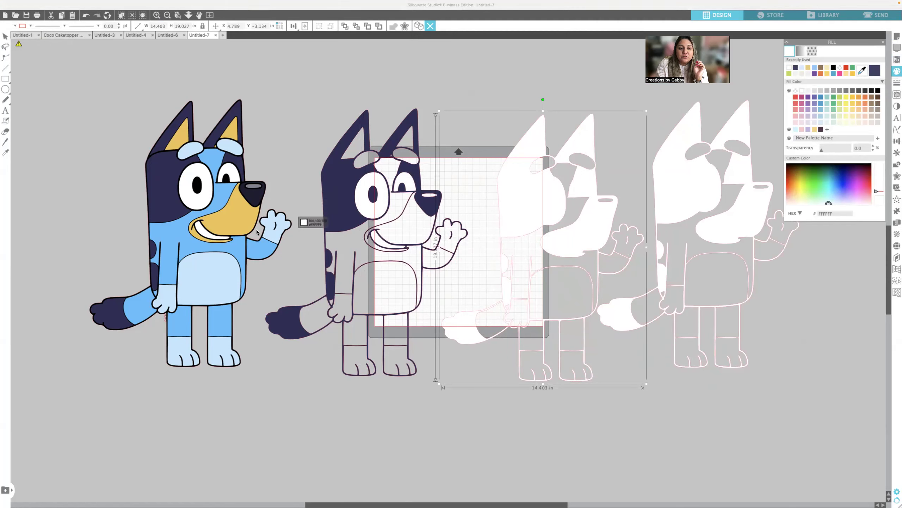
{"action": "left_click", "coordinate": [207, 239]}
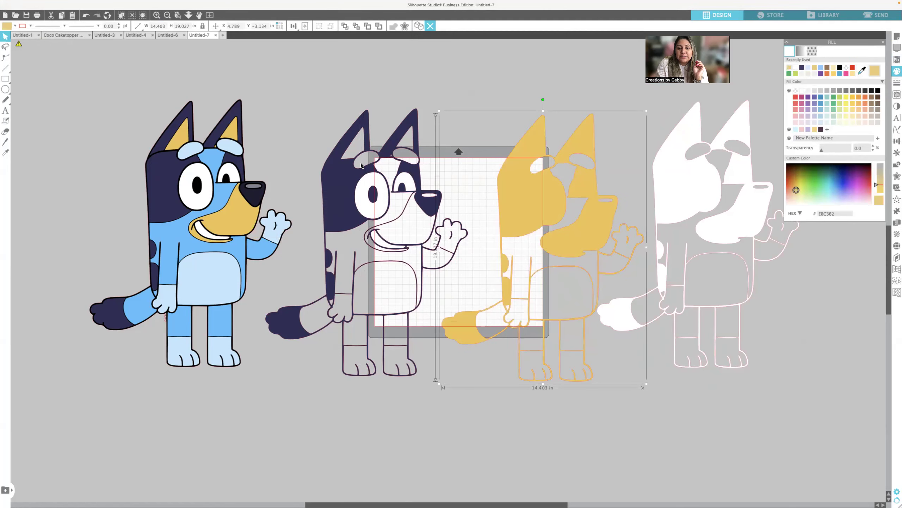
Step: Move the tan shape onto the layered dog, send it behind the other layers and centre them together
{"action": "left_click_drag", "start_coordinate": [532, 191], "coordinate": [352, 191]}
{"action": "left_click", "coordinate": [357, 26]}
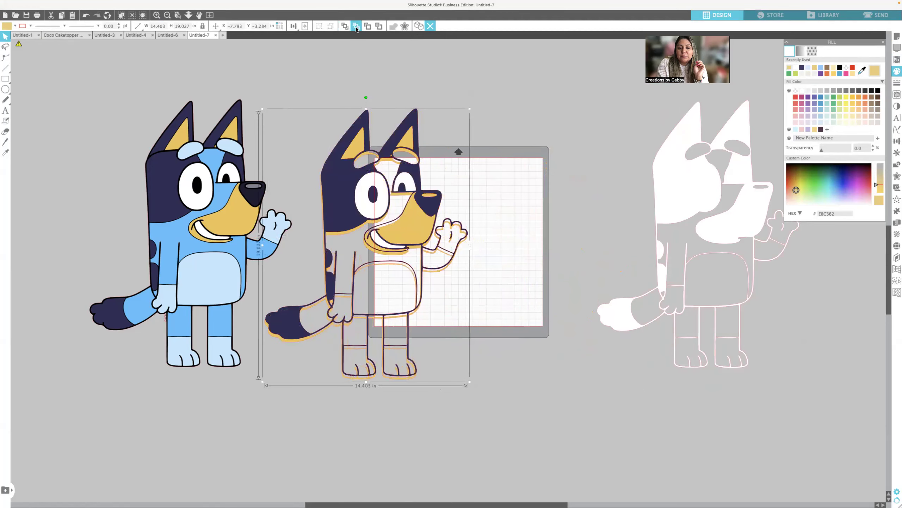
{"action": "left_click", "coordinate": [380, 140]}
{"action": "left_click", "coordinate": [316, 27]}
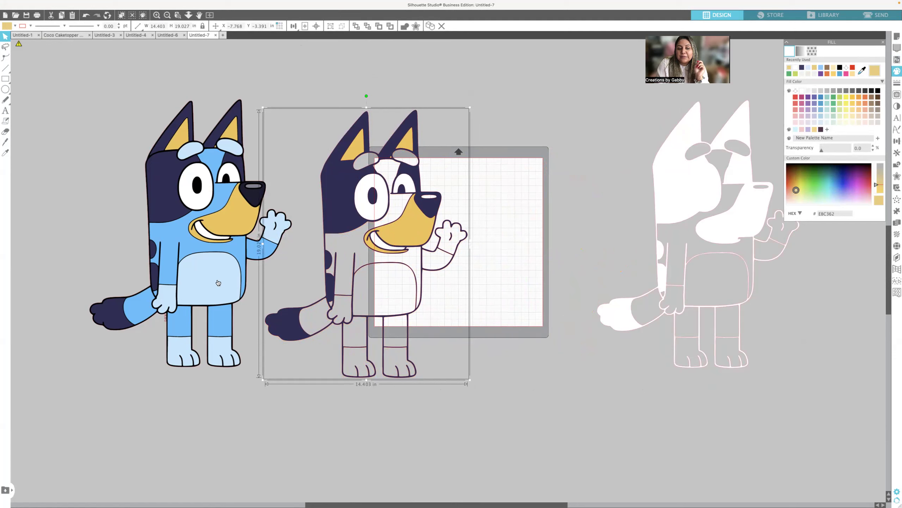
Step: Move the remaining white shape beside the layered dog and delete both eyebrow contours from it
{"action": "left_click_drag", "start_coordinate": [664, 179], "coordinate": [499, 194]}
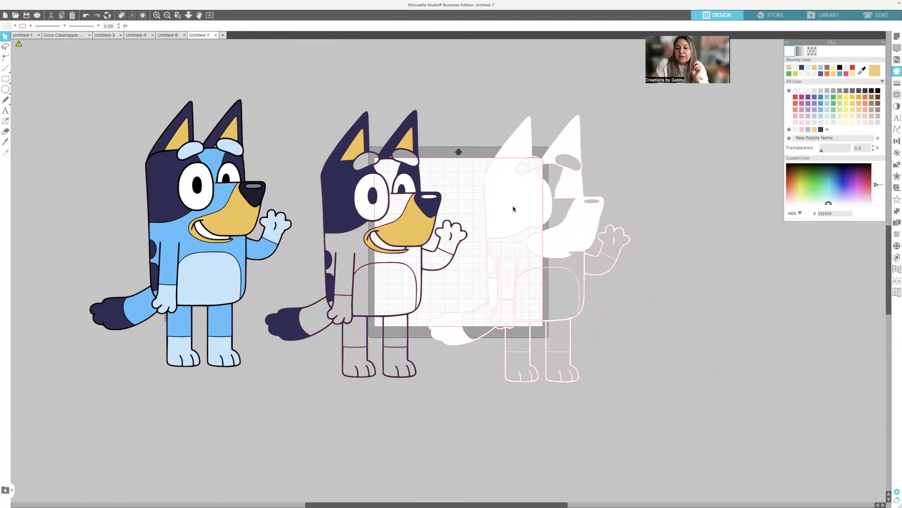
{"action": "double_click", "coordinate": [514, 209]}
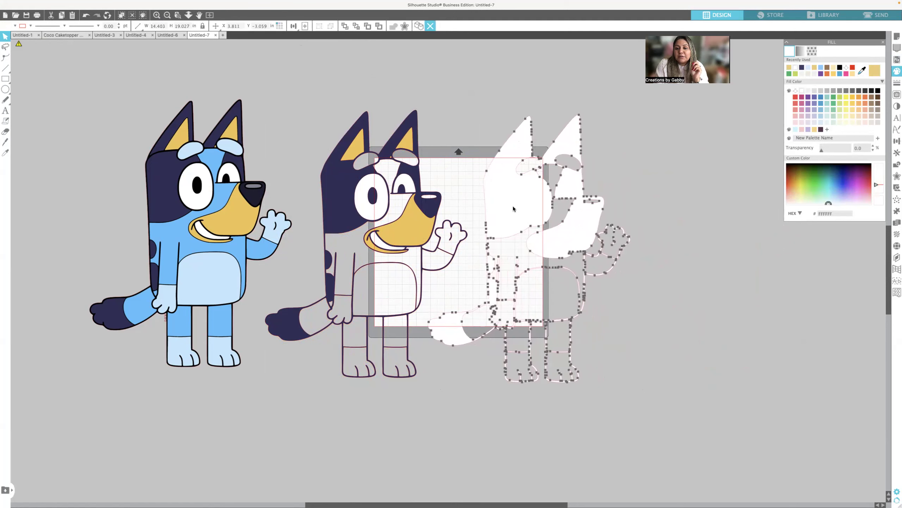
{"action": "left_click", "coordinate": [522, 175]}
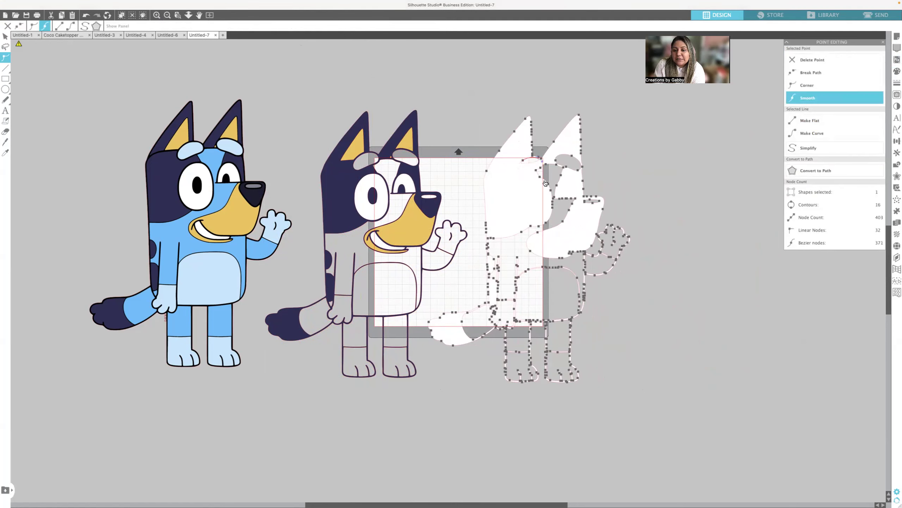
{"action": "key", "text": "Delete"}
{"action": "left_click", "coordinate": [578, 170]}
{"action": "key", "text": "Delete"}
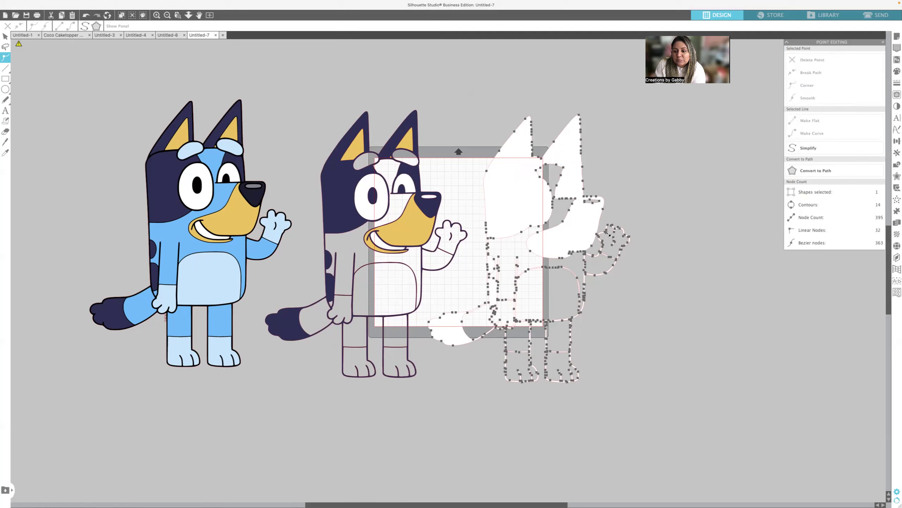
Step: Delete the inner contour of the raised paw on the white shape so the paw becomes solid
{"action": "left_click", "coordinate": [610, 235]}
{"action": "key", "text": "Delete"}
{"action": "key", "text": "Delete"}
{"action": "key", "text": "Delete"}
{"action": "key", "text": "Delete"}
{"action": "key", "text": "Delete"}
{"action": "key", "text": "Delete"}
{"action": "key", "text": "Delete"}
{"action": "key", "text": "Delete"}
{"action": "key", "text": "Delete"}
{"action": "key", "text": "Delete"}
{"action": "key", "text": "Delete"}
{"action": "key", "text": "Delete"}
{"action": "key", "text": "Delete"}
{"action": "key", "text": "Delete"}
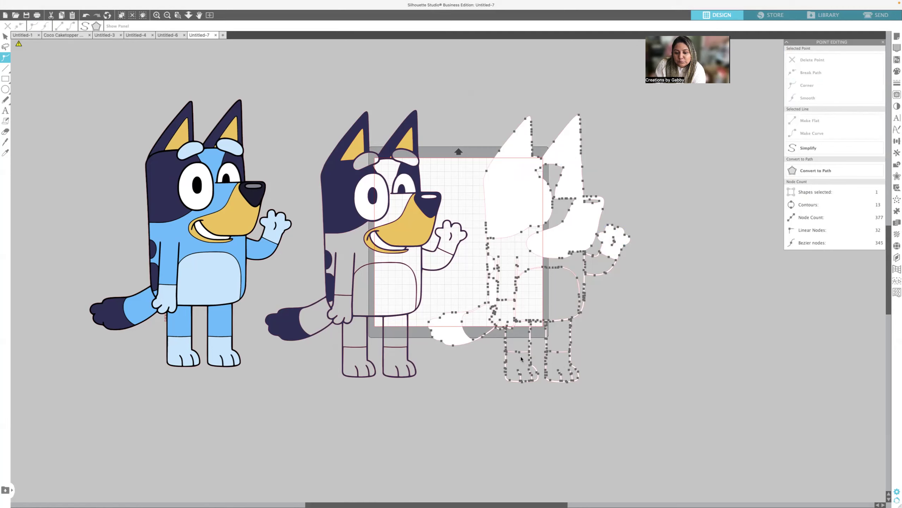
Step: Delete the points of the inner contour in the foot nearer the tail on the white shape until that foot is solid
{"action": "left_click", "coordinate": [520, 373]}
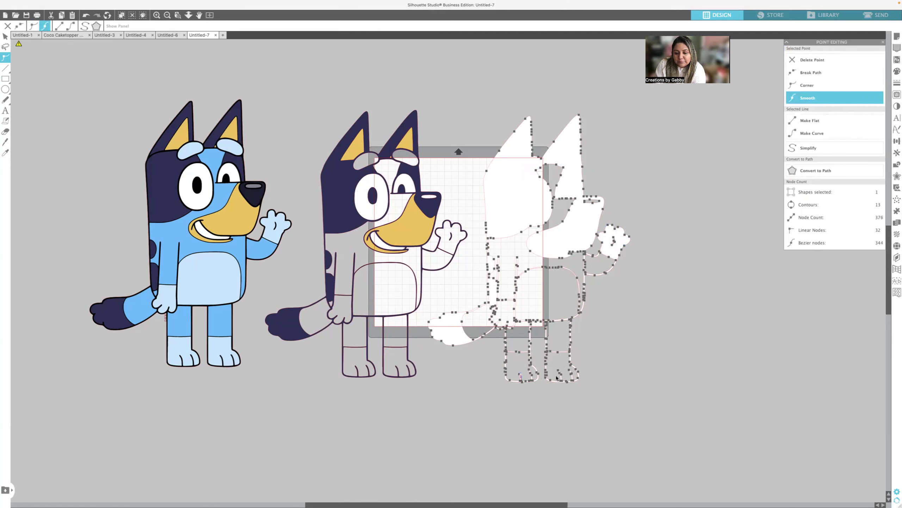
{"action": "key", "text": "Delete"}
{"action": "key", "text": "Delete"}
{"action": "key", "text": "Delete"}
{"action": "key", "text": "Delete"}
{"action": "key", "text": "Delete"}
{"action": "key", "text": "Delete"}
{"action": "key", "text": "Delete"}
{"action": "key", "text": "Delete"}
{"action": "key", "text": "Delete"}
{"action": "key", "text": "Delete"}
{"action": "key", "text": "Delete"}
{"action": "key", "text": "Delete"}
{"action": "key", "text": "Delete"}
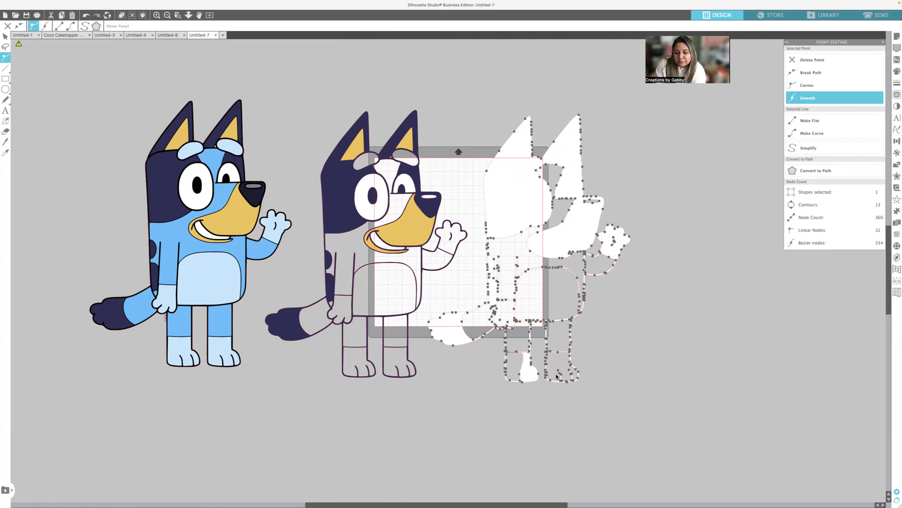
{"action": "key", "text": "Delete"}
{"action": "key", "text": "Delete"}
{"action": "key", "text": "Delete"}
{"action": "key", "text": "Delete"}
{"action": "key", "text": "Delete"}
{"action": "key", "text": "Delete"}
{"action": "key", "text": "Delete"}
{"action": "key", "text": "Delete"}
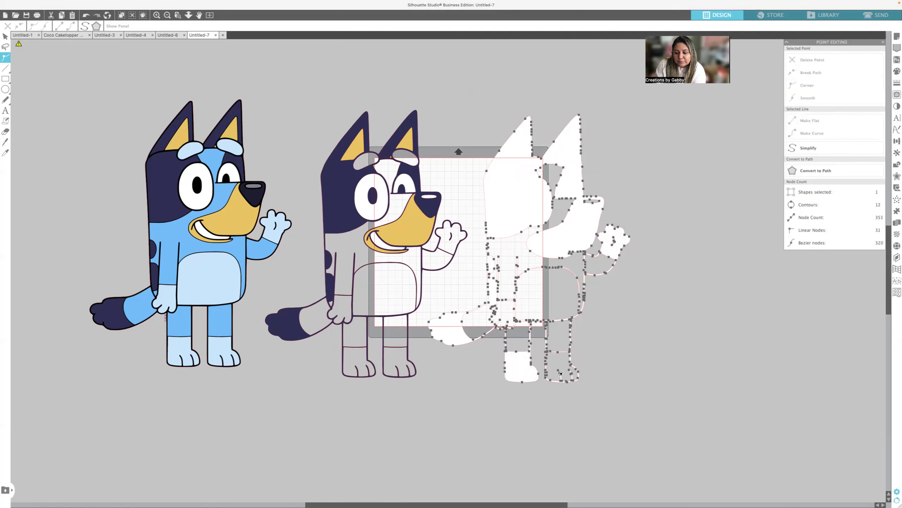
Step: Delete the points of the inner contour in the other foot of the white shape until it is solid
{"action": "left_click", "coordinate": [568, 374]}
{"action": "key", "text": "Delete"}
{"action": "key", "text": "Delete"}
{"action": "key", "text": "Delete"}
{"action": "key", "text": "Delete"}
{"action": "key", "text": "Delete"}
{"action": "key", "text": "Delete"}
{"action": "key", "text": "Delete"}
{"action": "key", "text": "Delete"}
{"action": "key", "text": "Delete"}
{"action": "key", "text": "Delete"}
{"action": "key", "text": "Delete"}
{"action": "key", "text": "Delete"}
{"action": "key", "text": "Delete"}
{"action": "key", "text": "Delete"}
{"action": "key", "text": "Delete"}
{"action": "key", "text": "Delete"}
{"action": "key", "text": "Delete"}
{"action": "key", "text": "Delete"}
{"action": "key", "text": "Delete"}
{"action": "key", "text": "Delete"}
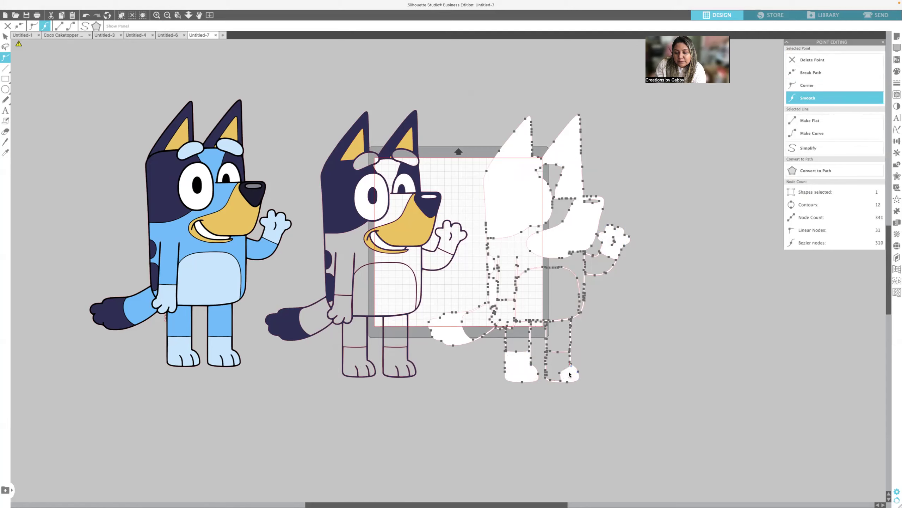
{"action": "key", "text": "Delete"}
{"action": "key", "text": "Delete"}
{"action": "key", "text": "Delete"}
{"action": "key", "text": "Delete"}
{"action": "key", "text": "Delete"}
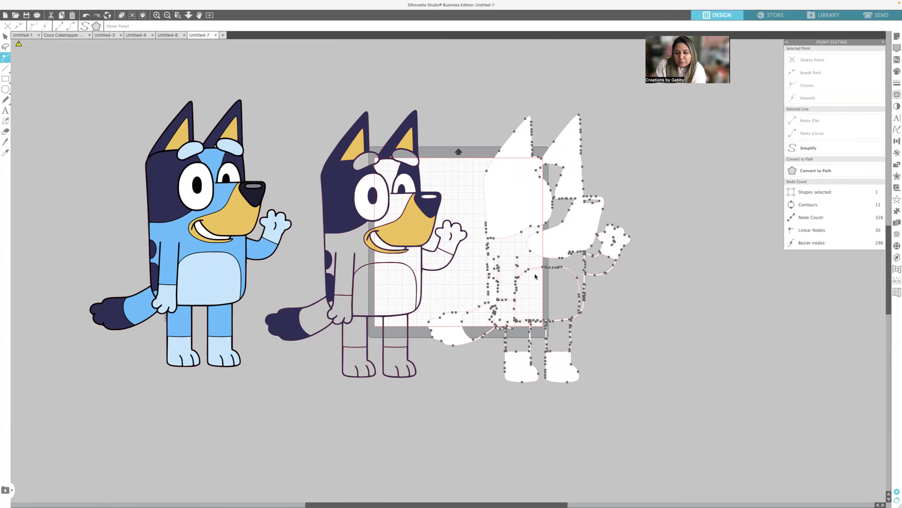
Step: Delete the belly patch's inner contour on the white shape point by point, and leave point editing
{"action": "left_click", "coordinate": [558, 280]}
{"action": "key", "text": "Delete"}
{"action": "key", "text": "Delete"}
{"action": "key", "text": "Delete"}
{"action": "key", "text": "Delete"}
{"action": "key", "text": "Delete"}
{"action": "key", "text": "Delete"}
{"action": "key", "text": "Delete"}
{"action": "key", "text": "Delete"}
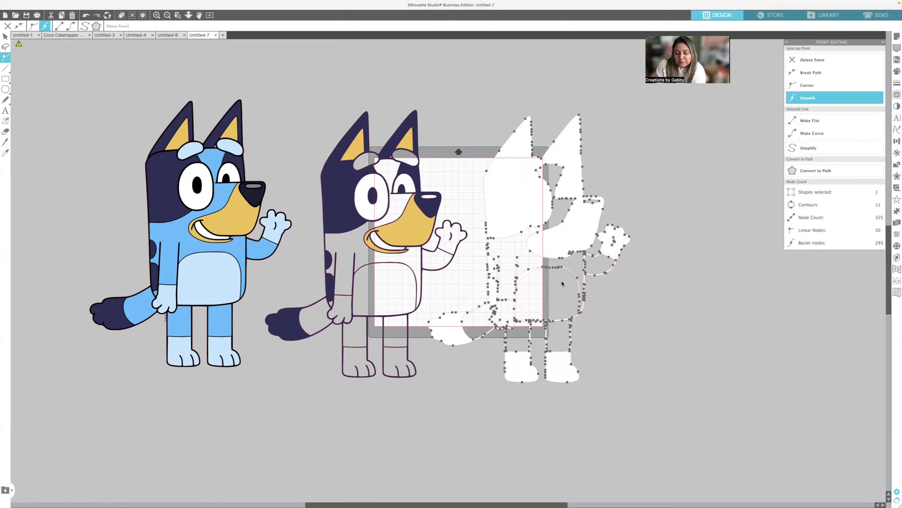
{"action": "key", "text": "Delete"}
{"action": "key", "text": "Delete"}
{"action": "key", "text": "Delete"}
{"action": "key", "text": "Delete"}
{"action": "key", "text": "Delete"}
{"action": "key", "text": "Delete"}
{"action": "key", "text": "Delete"}
{"action": "key", "text": "Delete"}
{"action": "key", "text": "Delete"}
{"action": "key", "text": "Delete"}
{"action": "key", "text": "Delete"}
{"action": "key", "text": "Delete"}
{"action": "key", "text": "Delete"}
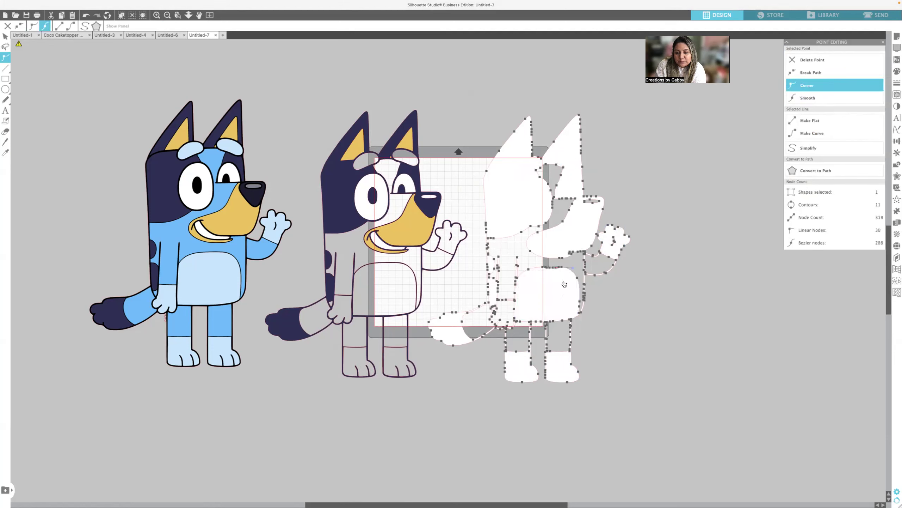
{"action": "left_click", "coordinate": [659, 267]}
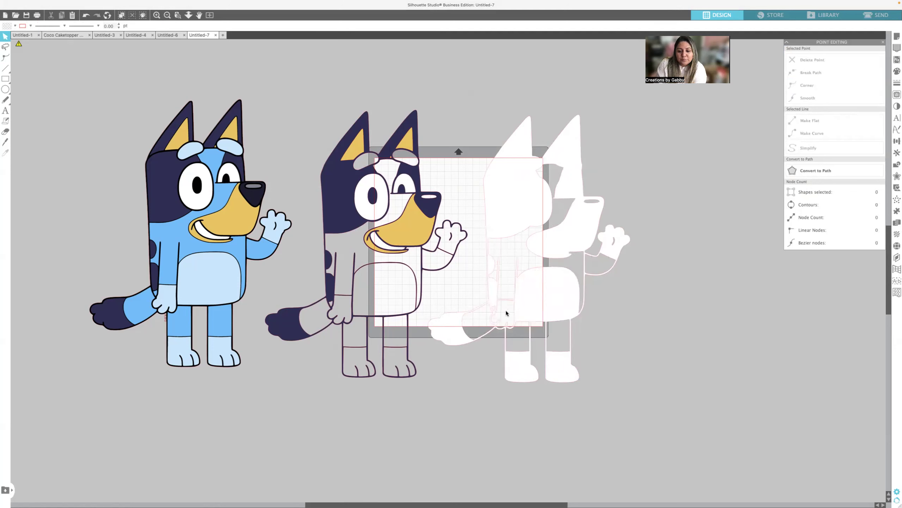
Step: Delete the lowered hand's inner contour on the white shape and finish editing its points
{"action": "double_click", "coordinate": [529, 306]}
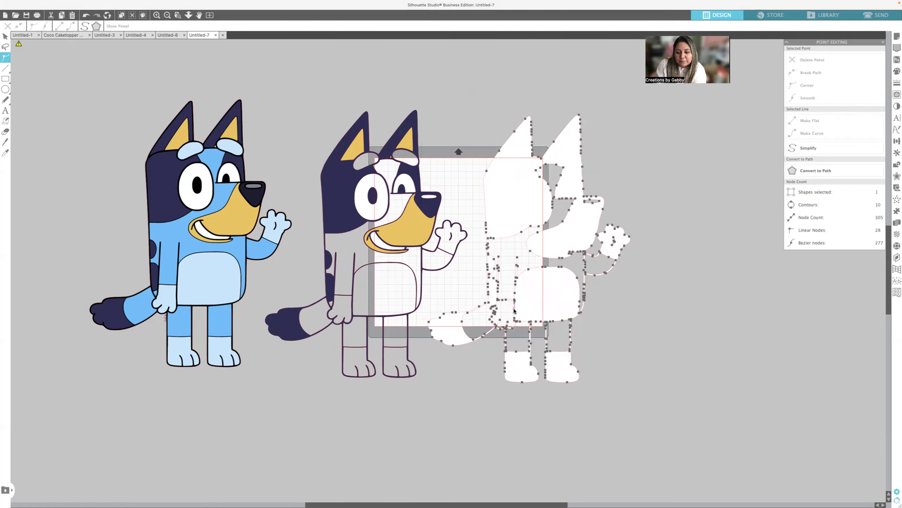
{"action": "left_click", "coordinate": [515, 311]}
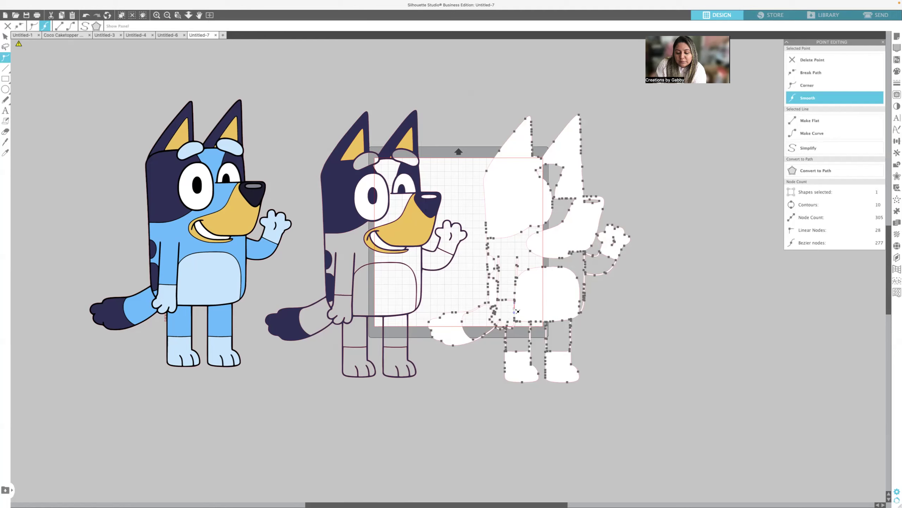
{"action": "key", "text": "Delete"}
{"action": "key", "text": "Delete"}
{"action": "left_click", "coordinate": [536, 311]}
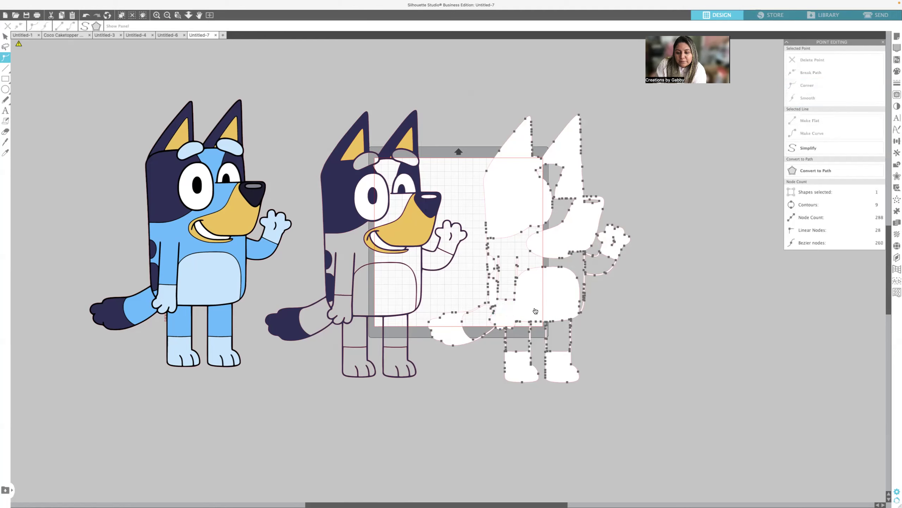
{"action": "left_click", "coordinate": [657, 315]}
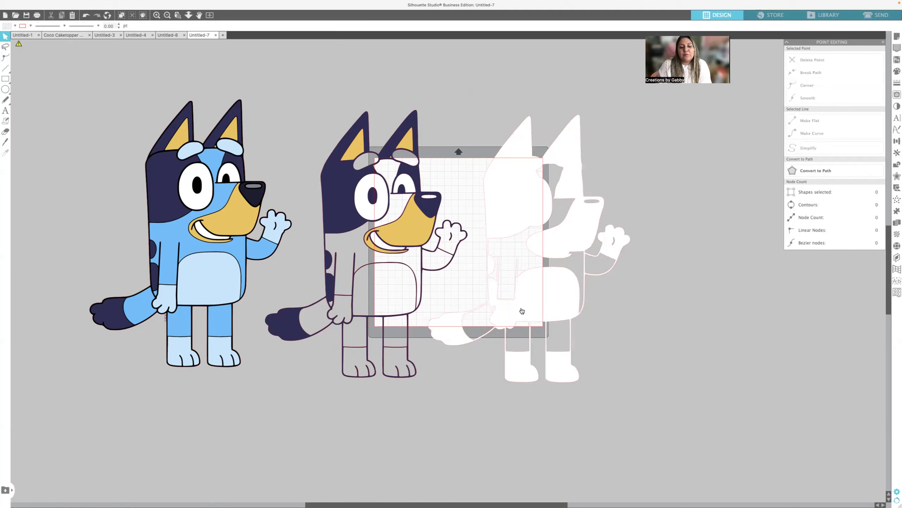
Step: Fill the white shape with the light blue (C9E6FD) sampled from the original dog's belly
{"action": "left_click", "coordinate": [522, 311]}
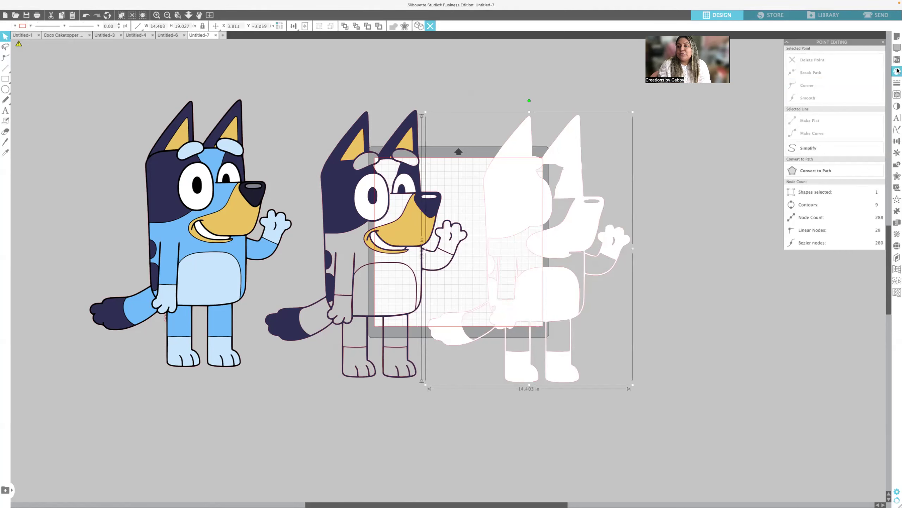
{"action": "left_click", "coordinate": [898, 71]}
{"action": "left_click", "coordinate": [863, 71]}
{"action": "left_click", "coordinate": [220, 281]}
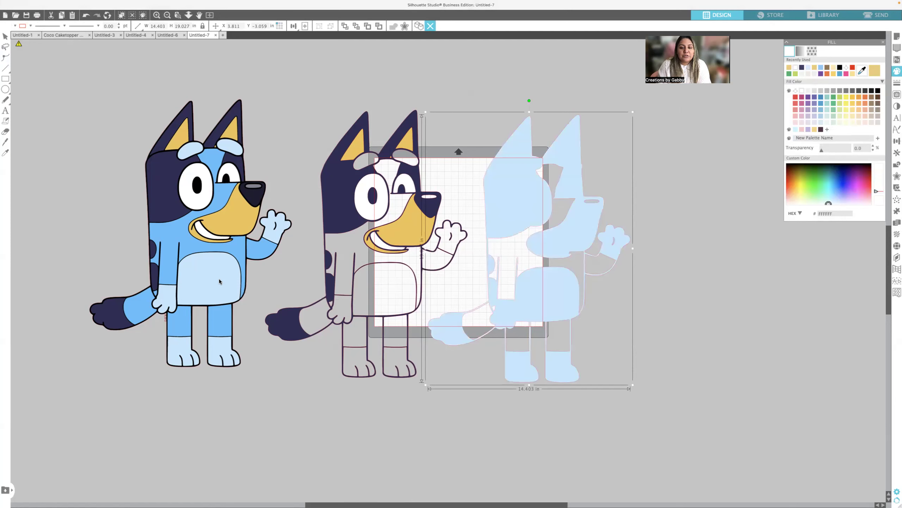
Step: Move the light blue shape onto the layered dog, place a duplicate beyond the mat and send the shape on the dog to the back
{"action": "left_click_drag", "start_coordinate": [512, 213], "coordinate": [348, 208]}
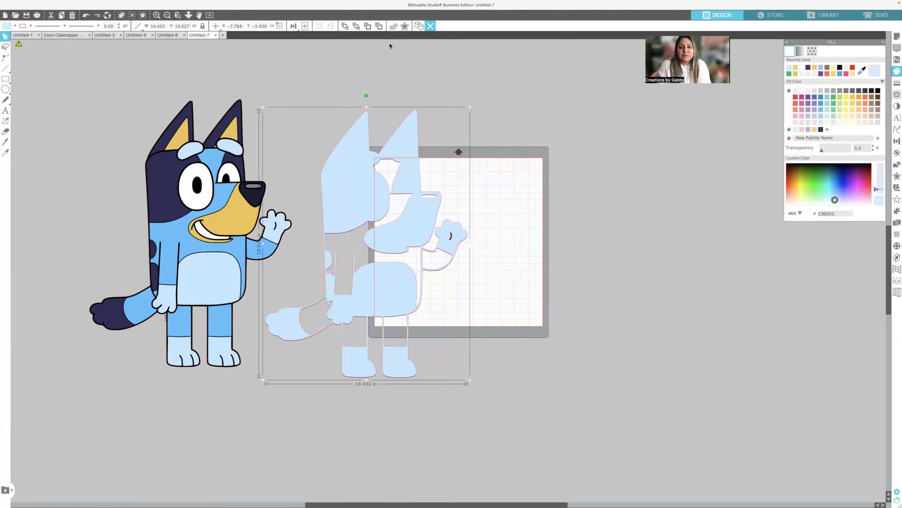
{"action": "left_click", "coordinate": [419, 27]}
{"action": "left_click_drag", "start_coordinate": [385, 193], "coordinate": [631, 200]}
{"action": "left_click", "coordinate": [354, 189]}
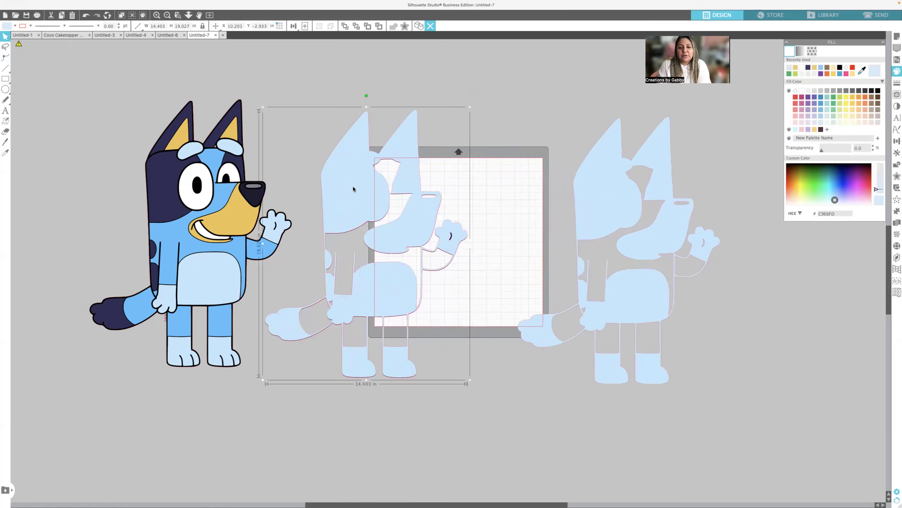
{"action": "left_click", "coordinate": [356, 26]}
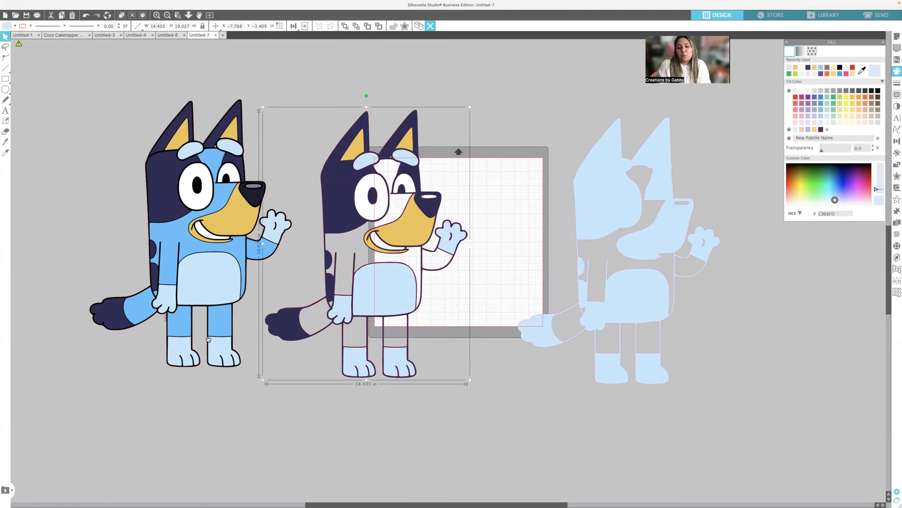
Step: Move the spare light blue shape closer to the layered dog and release its compound path into separate pieces
{"action": "left_click_drag", "start_coordinate": [597, 209], "coordinate": [536, 213]}
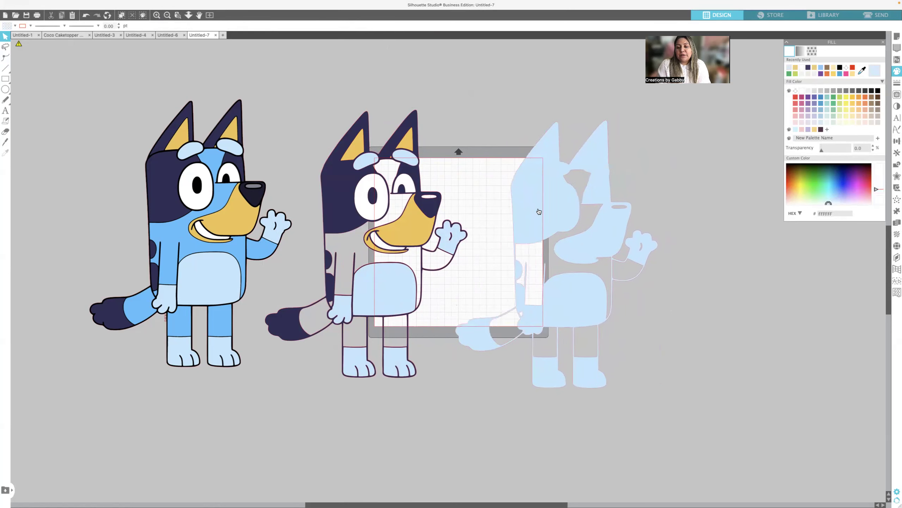
{"action": "right_click", "coordinate": [538, 211]}
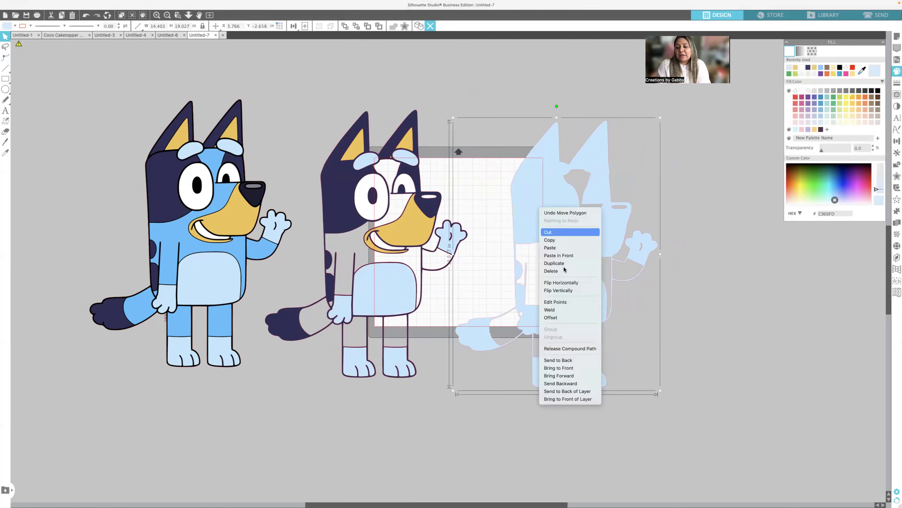
{"action": "left_click", "coordinate": [584, 349]}
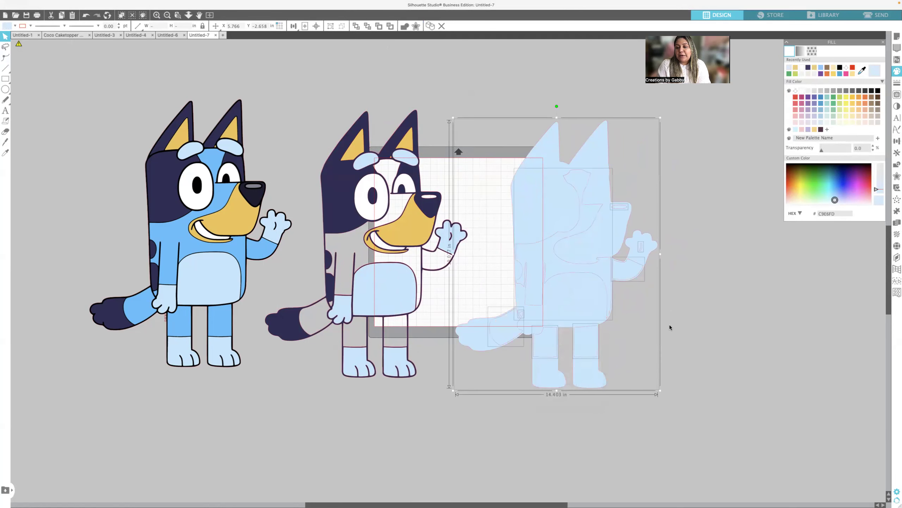
{"action": "left_click", "coordinate": [707, 319]}
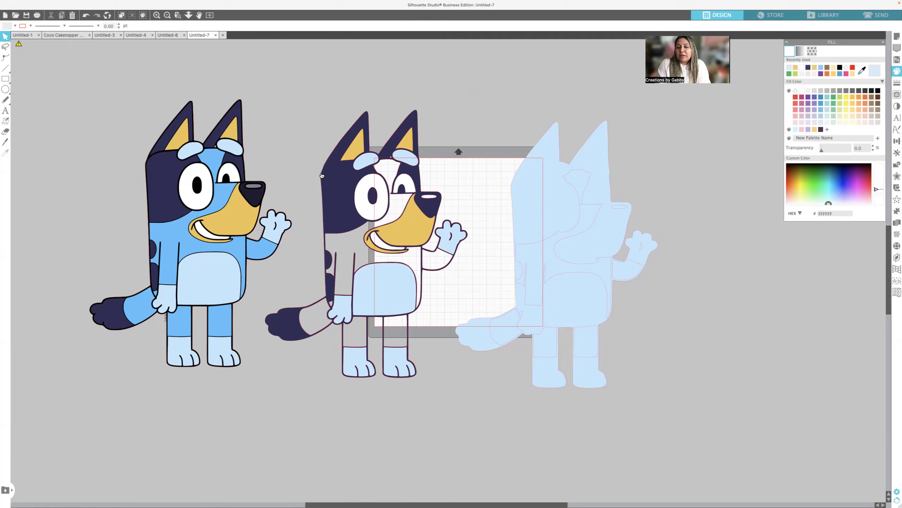
Step: Move the released full-body silhouette onto the layered dog and fill it with the medium blue (74BCF8) sampled from the original dog's body
{"action": "left_click_drag", "start_coordinate": [546, 177], "coordinate": [357, 167]}
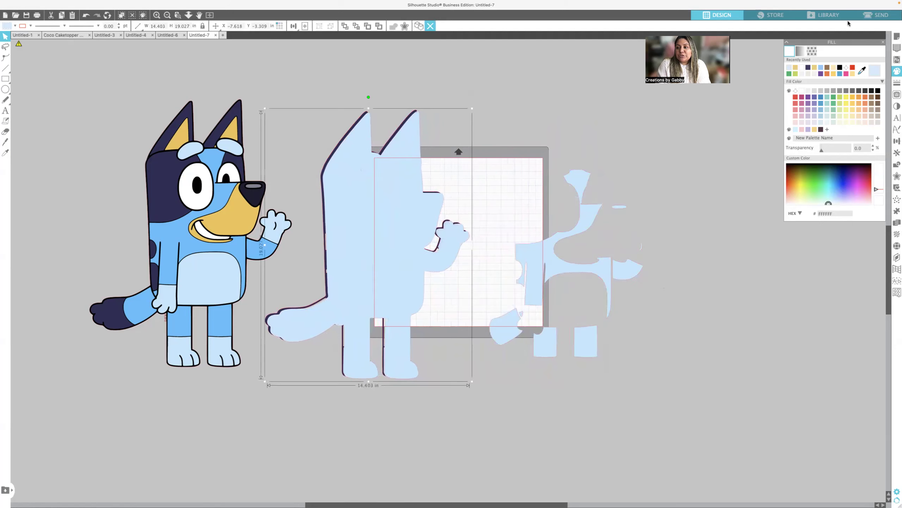
{"action": "left_click", "coordinate": [861, 72]}
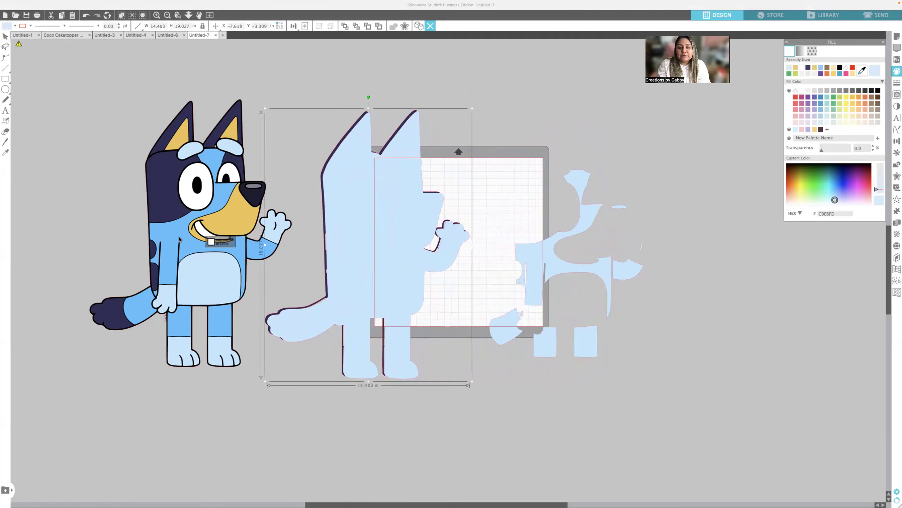
{"action": "left_click", "coordinate": [182, 249]}
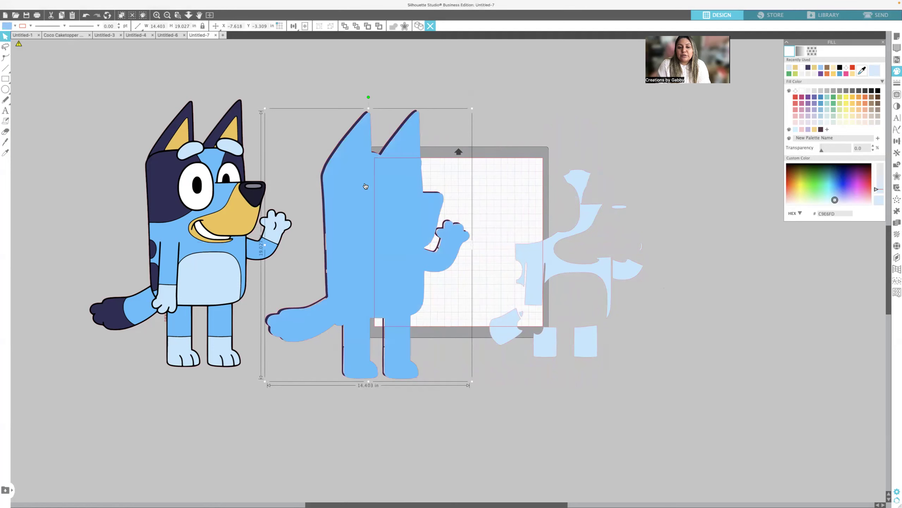
Step: Send the medium blue silhouette behind the other layers and centre it with them
{"action": "left_click", "coordinate": [357, 26]}
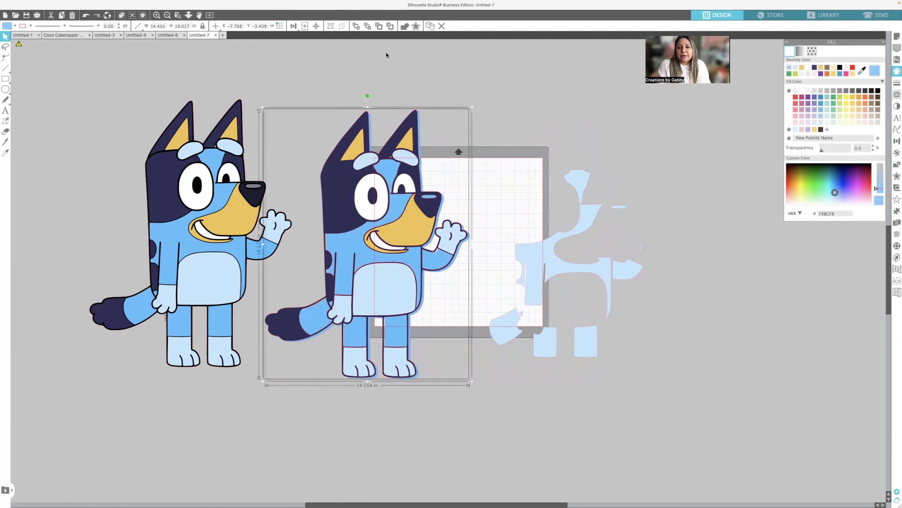
{"action": "left_click", "coordinate": [316, 26]}
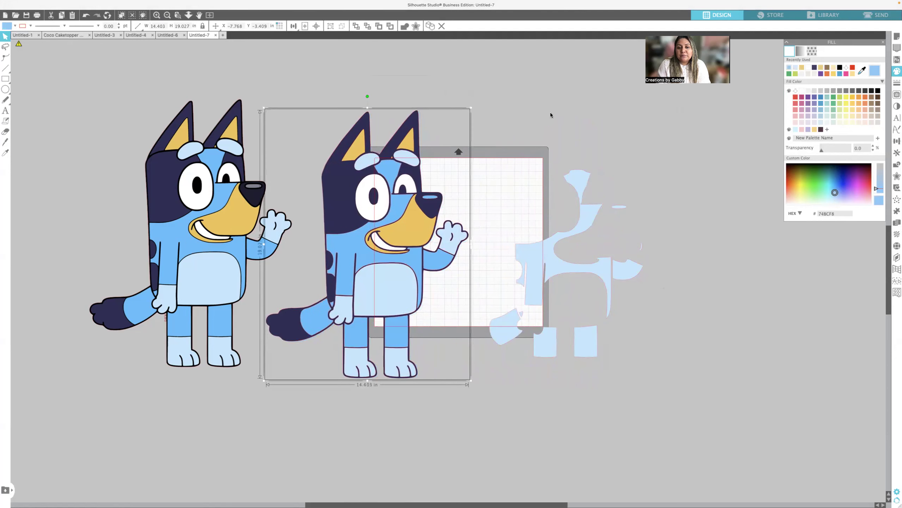
{"action": "left_click", "coordinate": [531, 150]}
{"action": "left_click_drag", "start_coordinate": [484, 330], "coordinate": [633, 367]}
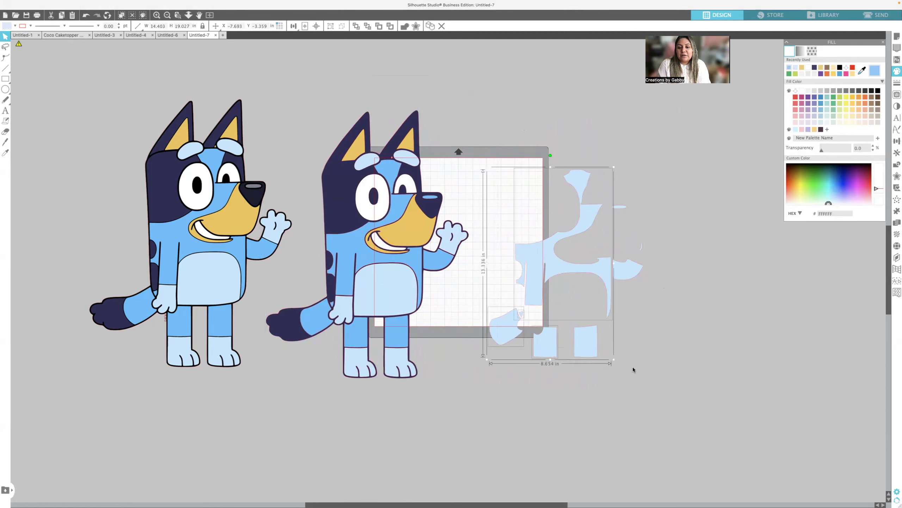
{"action": "left_click", "coordinate": [691, 373]}
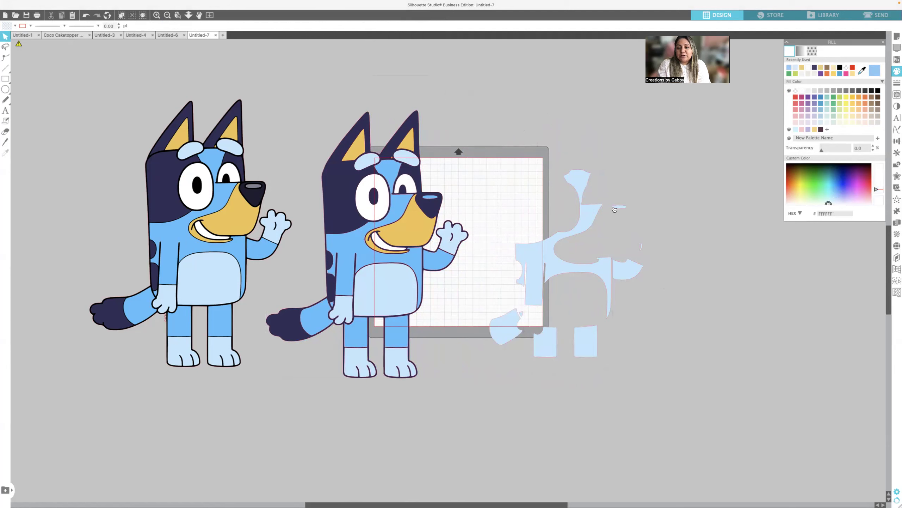
Step: Move the small oval nose highlight from the leftover pieces onto the mat and fill it with off-white (EAE4D3)
{"action": "left_click", "coordinate": [617, 207]}
{"action": "left_click_drag", "start_coordinate": [598, 182], "coordinate": [499, 168]}
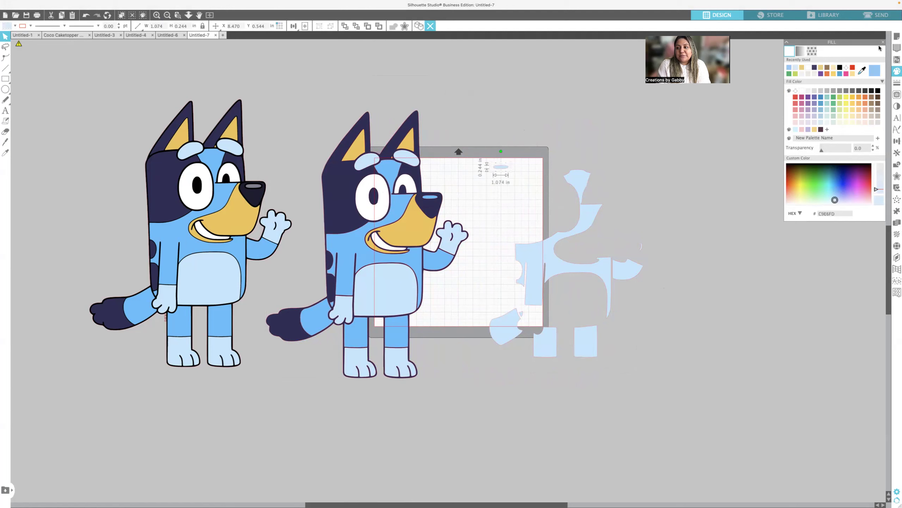
{"action": "left_click", "coordinate": [808, 75]}
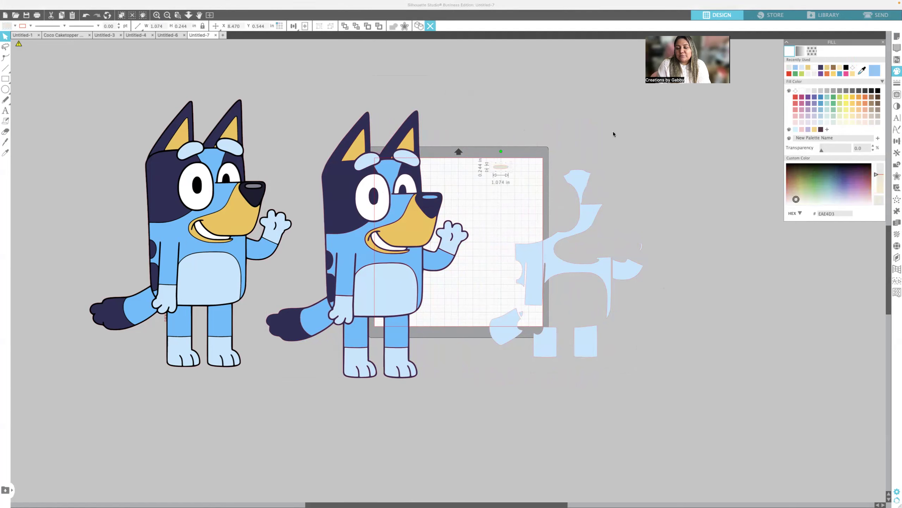
Step: Place the off-white oval highlight on the layered dog's nose and delete all the leftover light blue pieces
{"action": "left_click", "coordinate": [512, 167]}
{"action": "left_click_drag", "start_coordinate": [501, 167], "coordinate": [432, 195]}
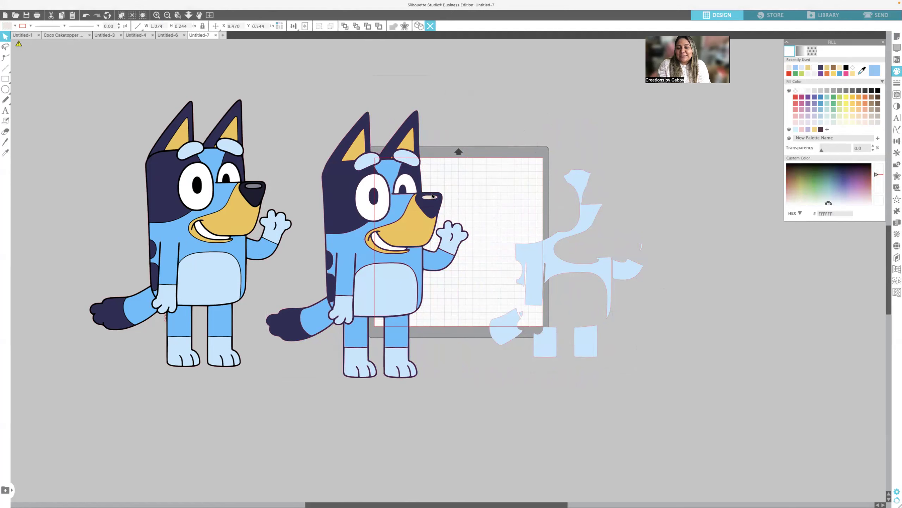
{"action": "key", "text": "Escape"}
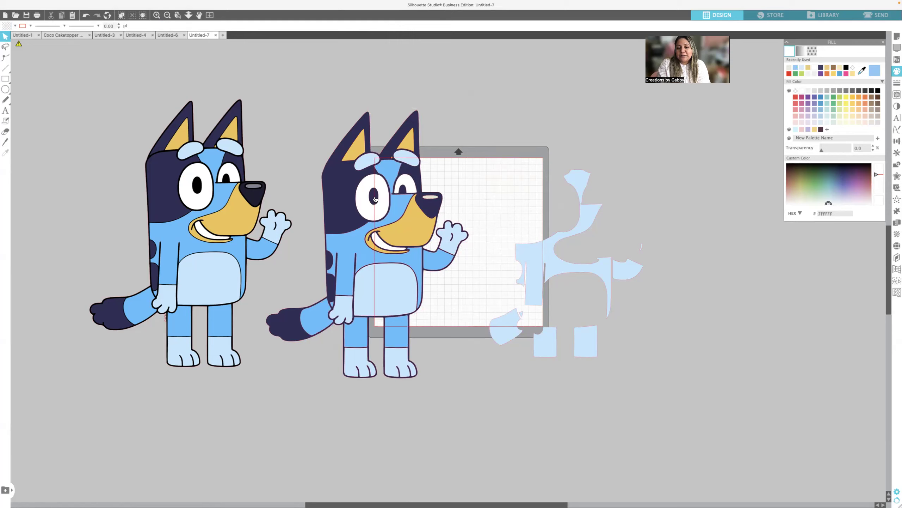
{"action": "left_click_drag", "start_coordinate": [485, 140], "coordinate": [674, 372]}
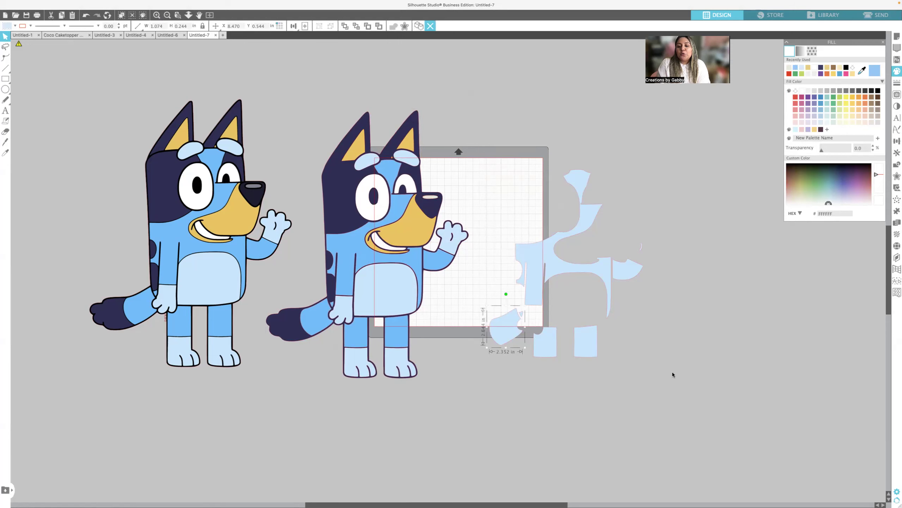
{"action": "key", "text": "Delete"}
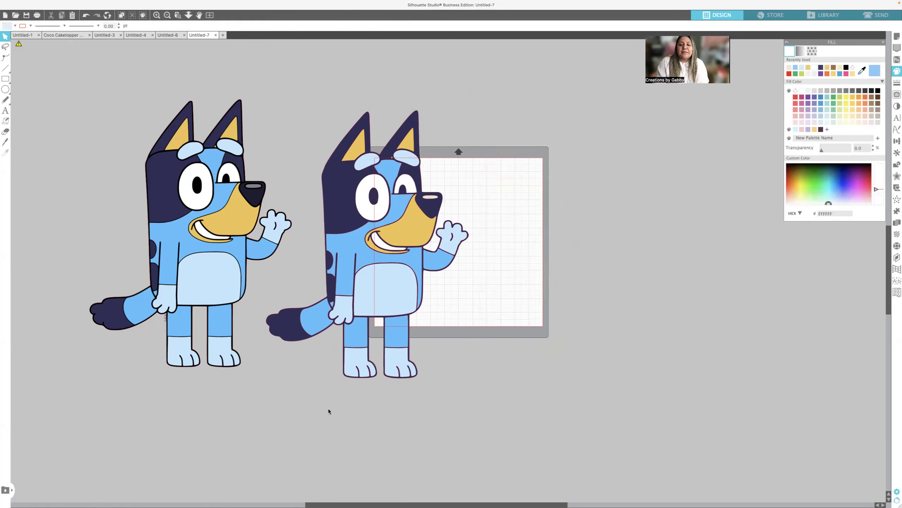
Step: Pull the stacked dog layers apart sideways so the outline, yellow, light blue and medium blue layers are separated
{"action": "left_click_drag", "start_coordinate": [367, 217], "coordinate": [720, 214]}
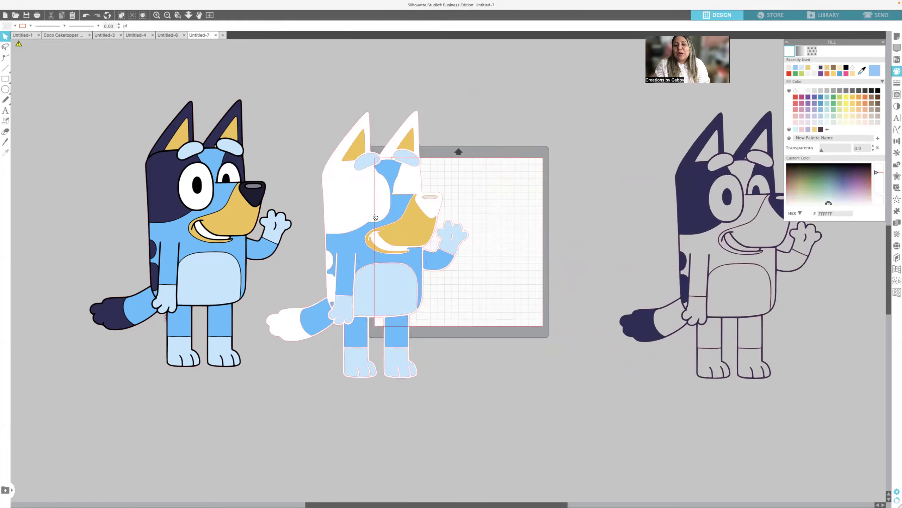
{"action": "left_click_drag", "start_coordinate": [353, 244], "coordinate": [677, 229]}
{"action": "left_click_drag", "start_coordinate": [419, 231], "coordinate": [564, 222]}
{"action": "left_click_drag", "start_coordinate": [361, 202], "coordinate": [708, 202]}
{"action": "key", "text": "Escape"}
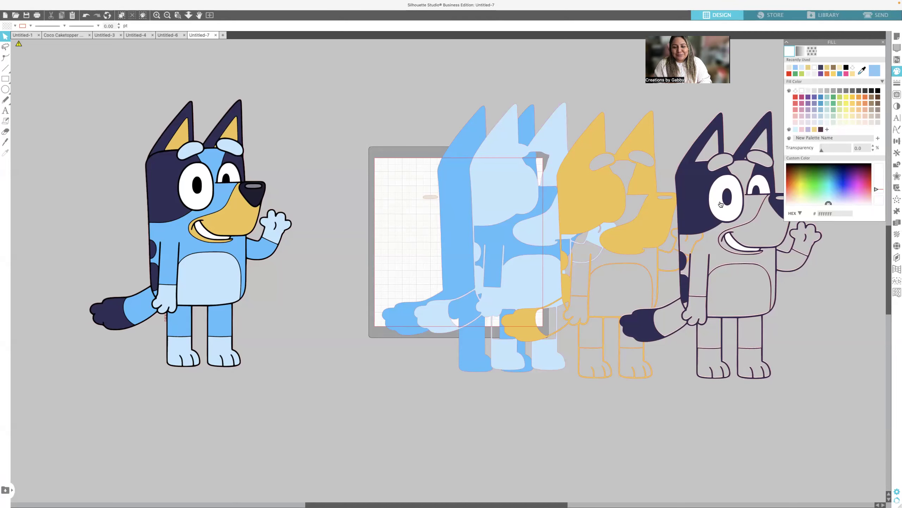
Step: Arrange the layers in an overlapping row ordered medium blue, light blue, yellow, white and dark outline
{"action": "left_click_drag", "start_coordinate": [708, 197], "coordinate": [751, 197]}
{"action": "left_click", "coordinate": [459, 215]}
{"action": "left_click_drag", "start_coordinate": [446, 214], "coordinate": [317, 215]}
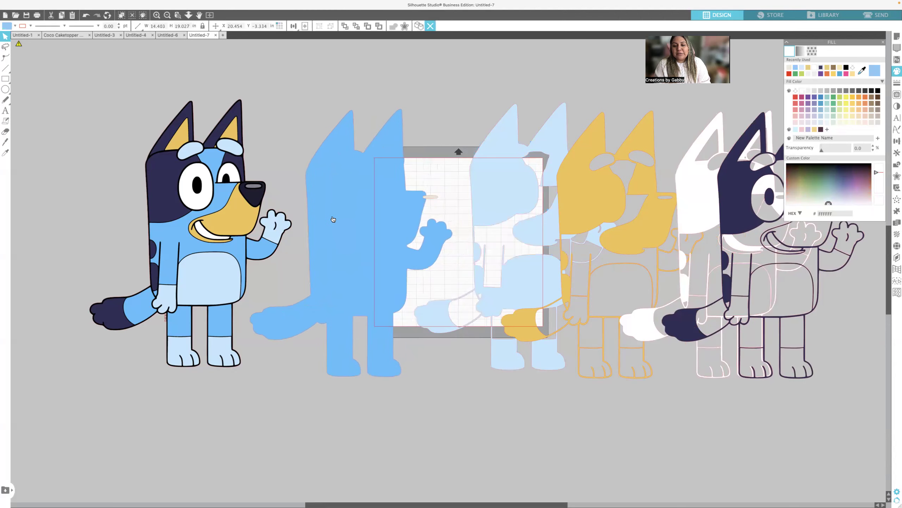
{"action": "left_click_drag", "start_coordinate": [494, 199], "coordinate": [416, 203]}
{"action": "left_click_drag", "start_coordinate": [612, 199], "coordinate": [537, 199]}
{"action": "left_click_drag", "start_coordinate": [690, 193], "coordinate": [582, 193]}
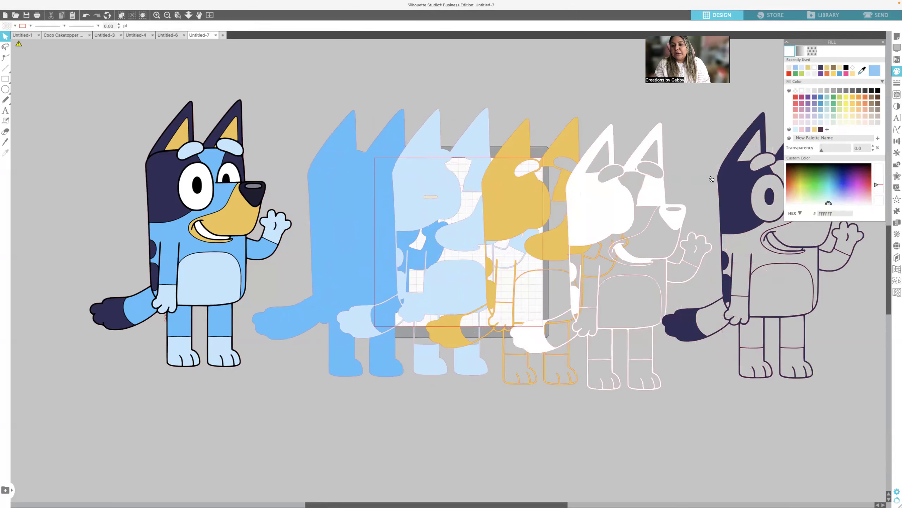
{"action": "left_click_drag", "start_coordinate": [719, 178], "coordinate": [632, 182]}
{"action": "left_click", "coordinate": [779, 350]}
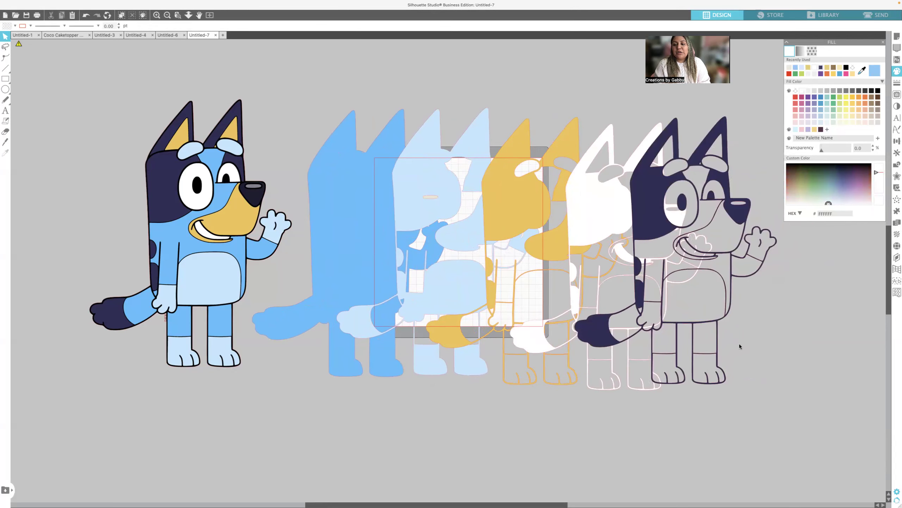
Step: Duplicate the dark outline layer and place the copy in the empty area below the row of layers
{"action": "scroll", "coordinate": [704, 346], "scroll_direction": "down", "scroll_amount": 2}
{"action": "scroll", "coordinate": [703, 343], "scroll_direction": "down", "scroll_amount": 1}
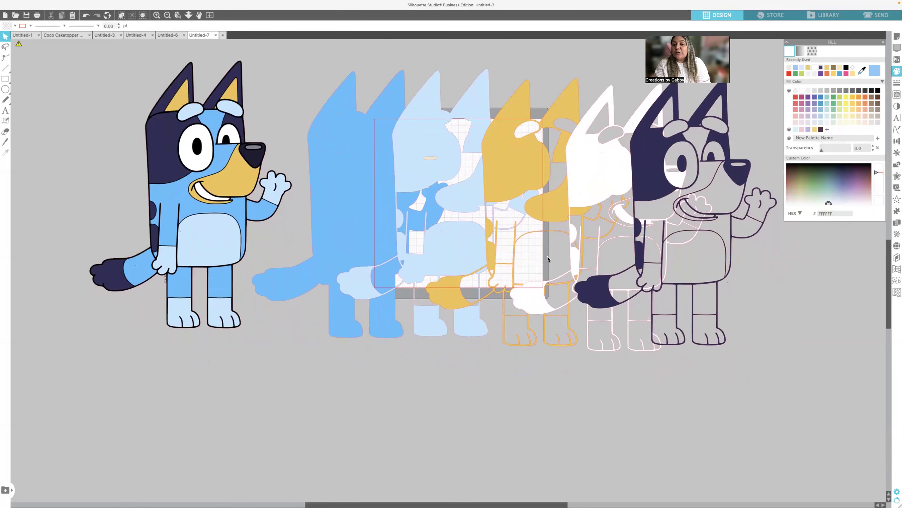
{"action": "scroll", "coordinate": [555, 255], "scroll_direction": "down", "scroll_amount": 5}
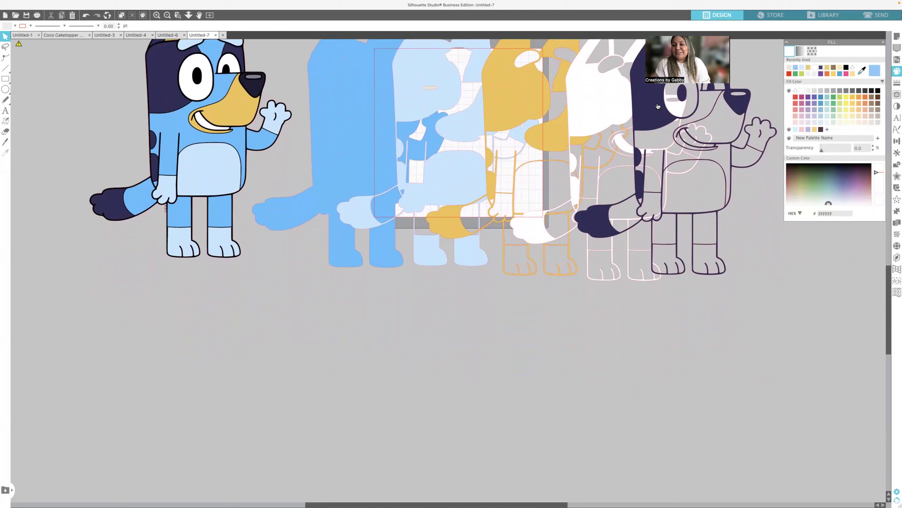
{"action": "left_click", "coordinate": [645, 103]}
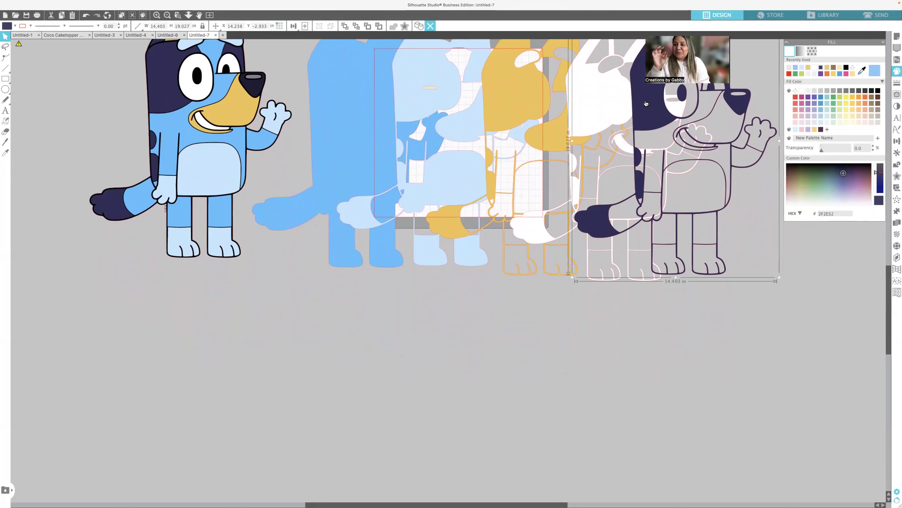
{"action": "left_click", "coordinate": [419, 27]}
{"action": "left_click_drag", "start_coordinate": [658, 110], "coordinate": [356, 391]}
{"action": "scroll", "coordinate": [360, 365], "scroll_direction": "down", "scroll_amount": 3}
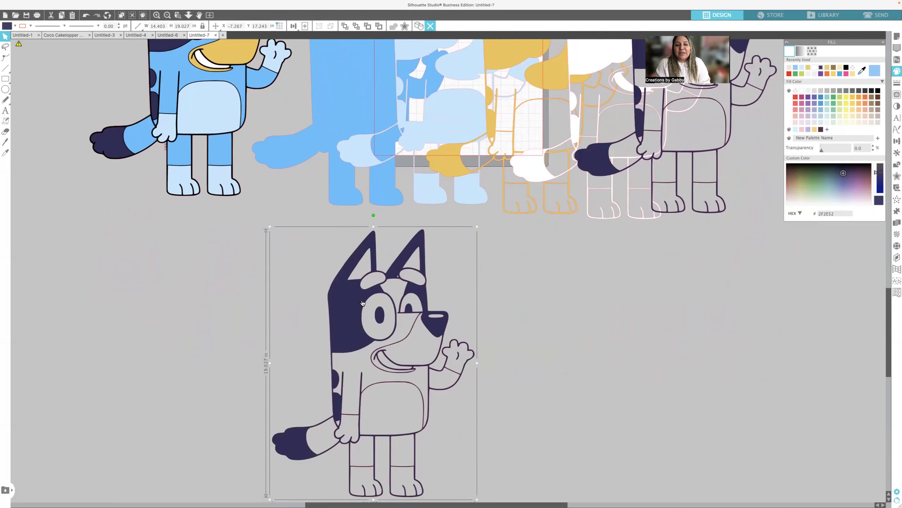
Step: Move the original coloured dog down beside the copied outline and shift the outline slightly closer to it
{"action": "left_click_drag", "start_coordinate": [199, 124], "coordinate": [166, 420]}
{"action": "left_click", "coordinate": [301, 387]}
{"action": "scroll", "coordinate": [301, 387], "scroll_direction": "down", "scroll_amount": 3}
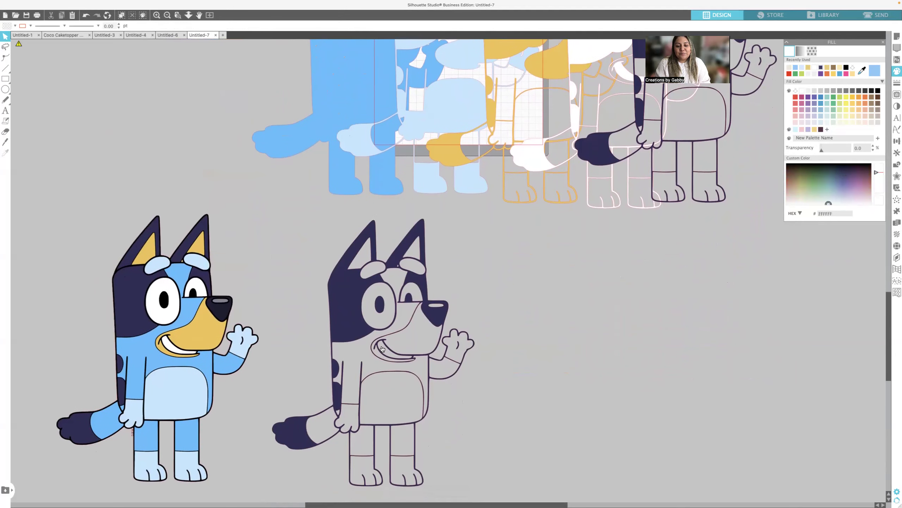
{"action": "left_click_drag", "start_coordinate": [374, 248], "coordinate": [360, 244]}
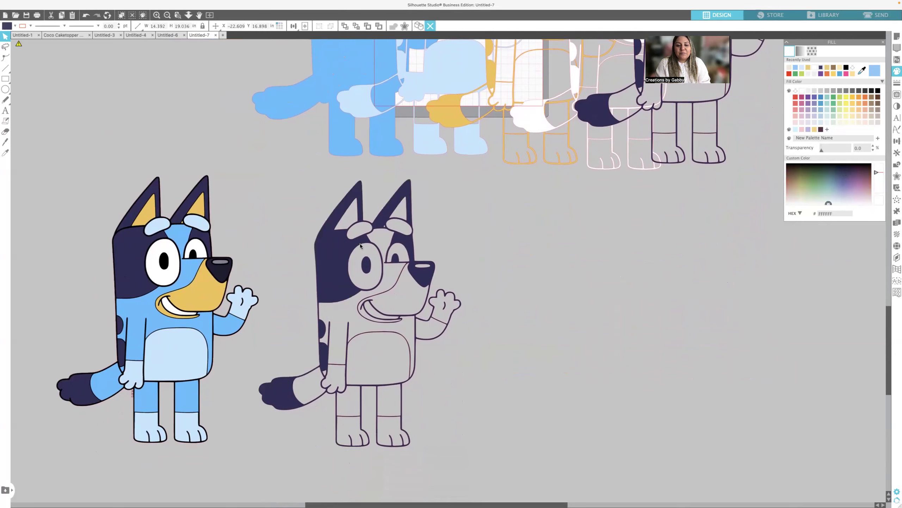
Step: Release the copied outline's compound path and move the full dark silhouette away from the inner pieces
{"action": "right_click", "coordinate": [359, 243]}
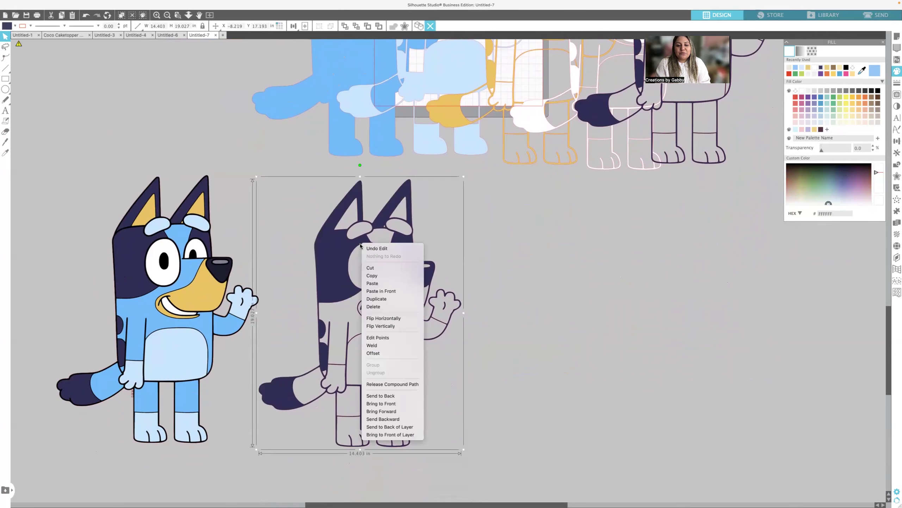
{"action": "left_click", "coordinate": [414, 384]}
{"action": "left_click", "coordinate": [586, 327]}
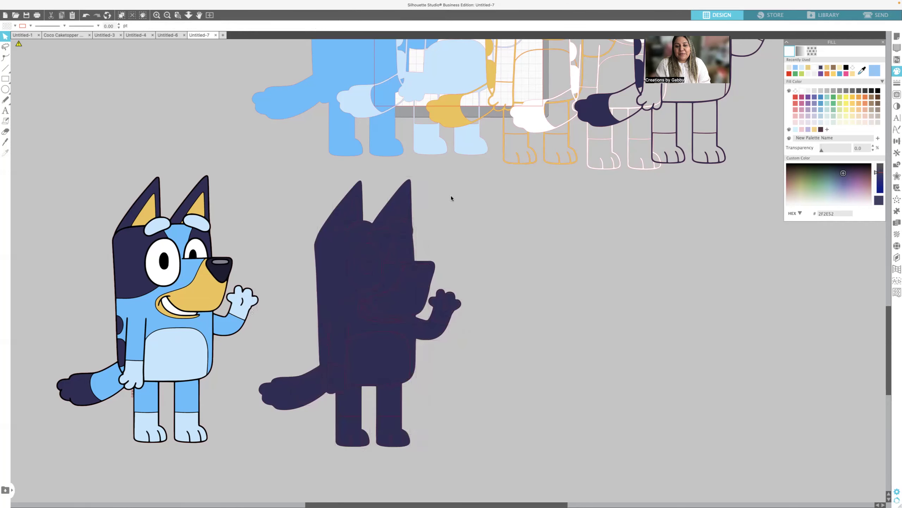
{"action": "left_click_drag", "start_coordinate": [408, 188], "coordinate": [594, 206]}
{"action": "left_click", "coordinate": [392, 196]}
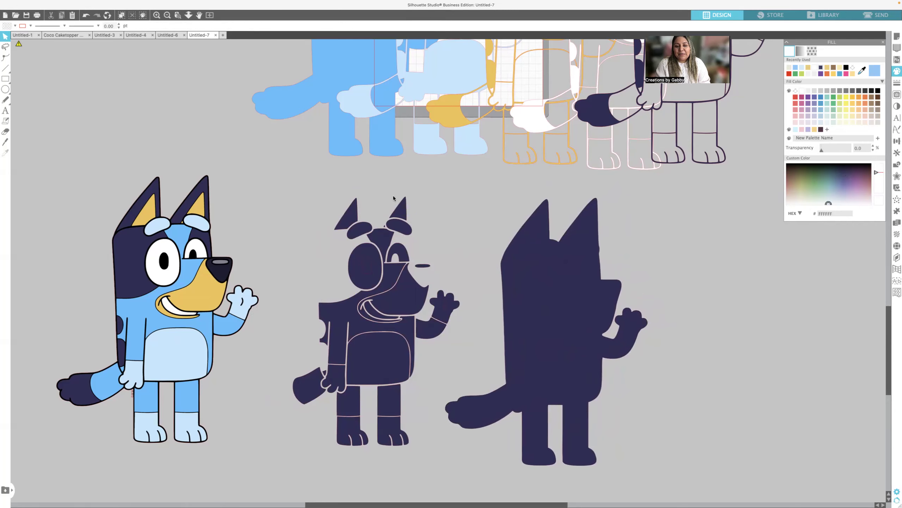
Step: Fill the two inner ear pieces and the muzzle piece with the recently used yellow (E8C361)
{"action": "left_click", "coordinate": [405, 199]}
{"action": "left_click_drag", "start_coordinate": [312, 184], "coordinate": [423, 203]}
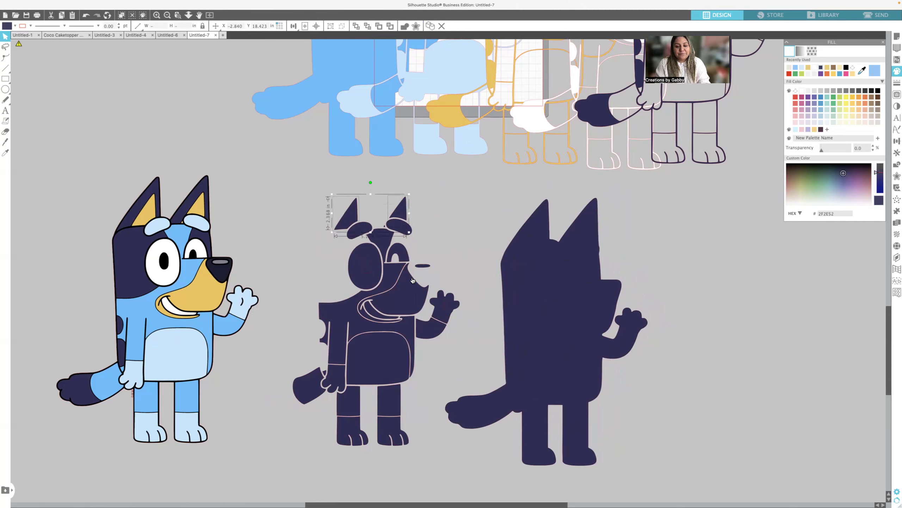
{"action": "left_click", "coordinate": [405, 302], "text": "shift"}
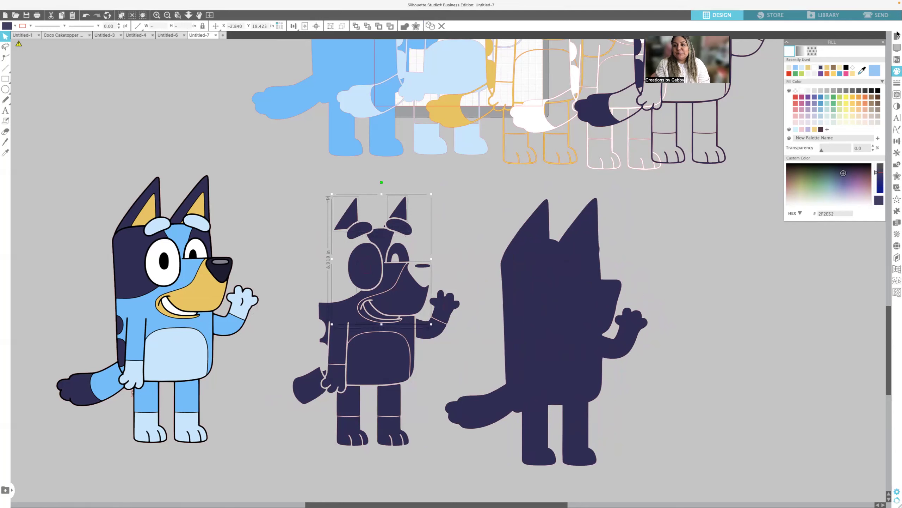
{"action": "left_click", "coordinate": [809, 70]}
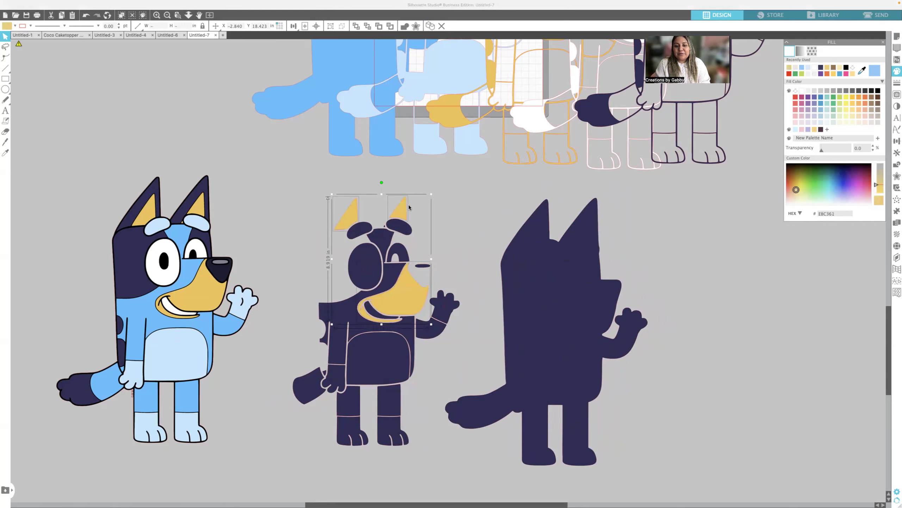
Step: Group the yellow ear and muzzle pieces and position them on the dark silhouette
{"action": "right_click", "coordinate": [461, 202]}
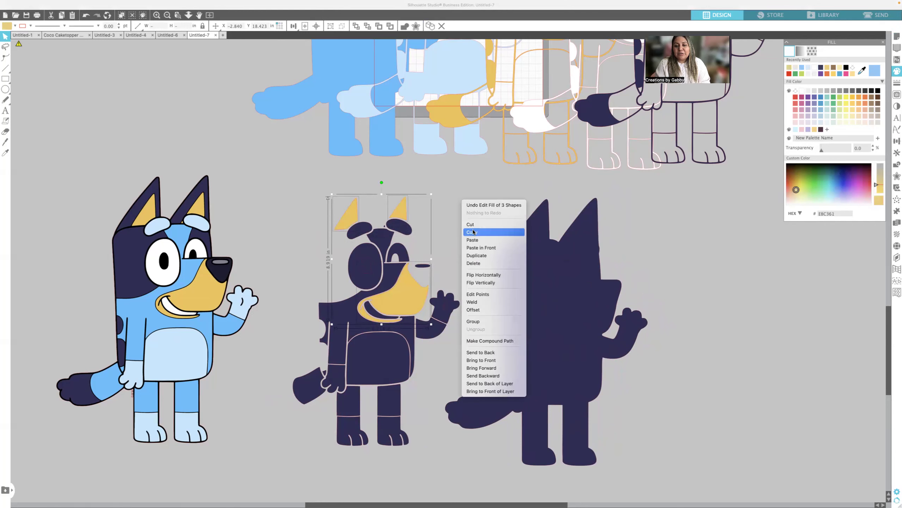
{"action": "left_click", "coordinate": [475, 322]}
{"action": "left_click_drag", "start_coordinate": [404, 214], "coordinate": [590, 223]}
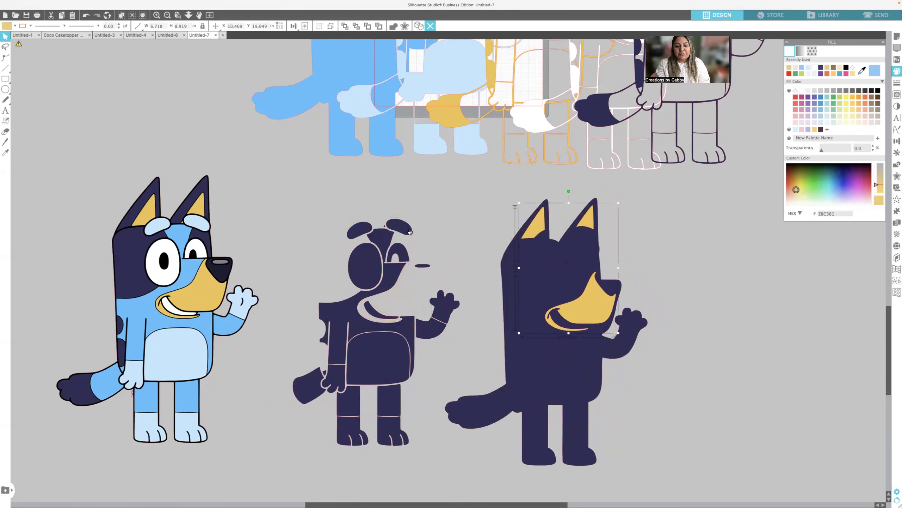
Step: Fill both eye pieces and the teeth piece with white (FFFFFF)
{"action": "left_click", "coordinate": [365, 254]}
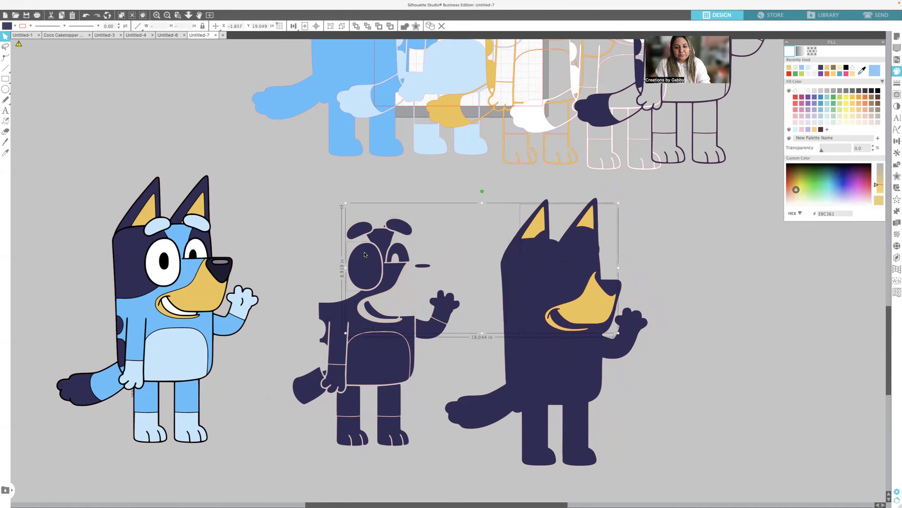
{"action": "left_click", "coordinate": [290, 244]}
{"action": "left_click", "coordinate": [364, 255]}
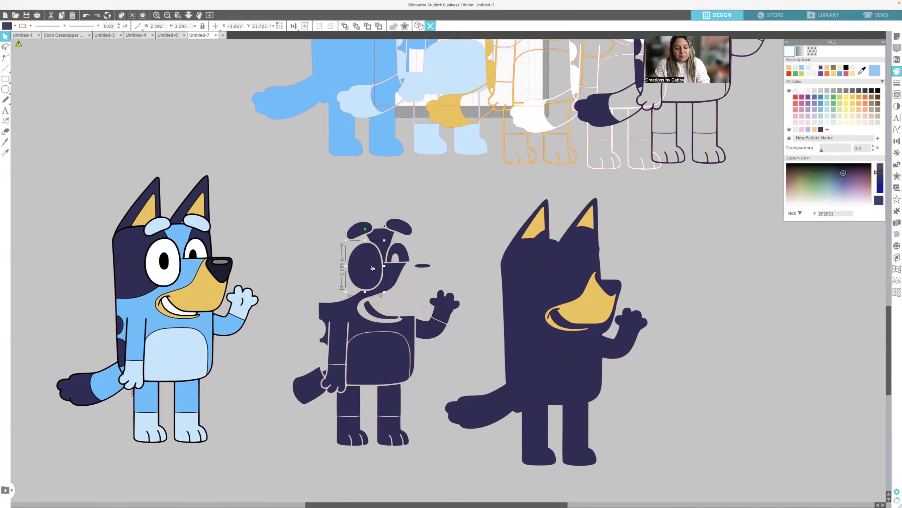
{"action": "left_click", "coordinate": [397, 257], "text": "shift"}
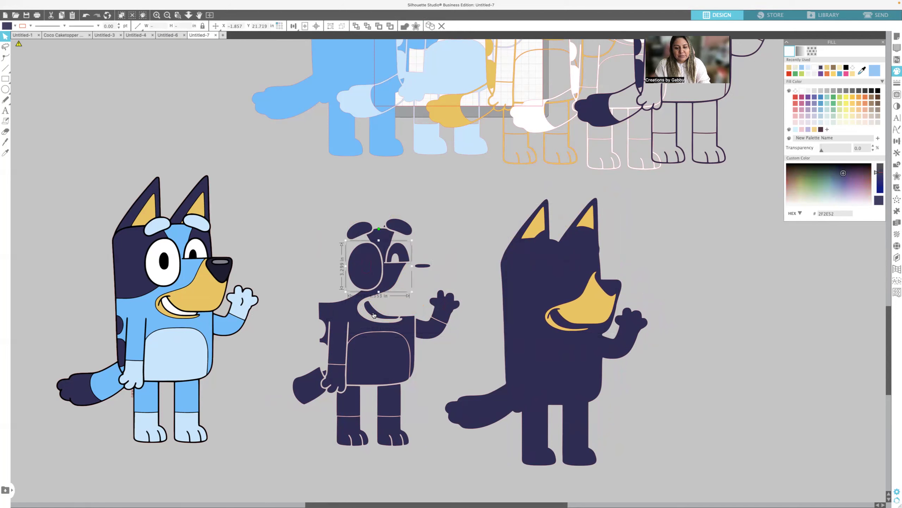
{"action": "left_click", "coordinate": [374, 314], "text": "shift"}
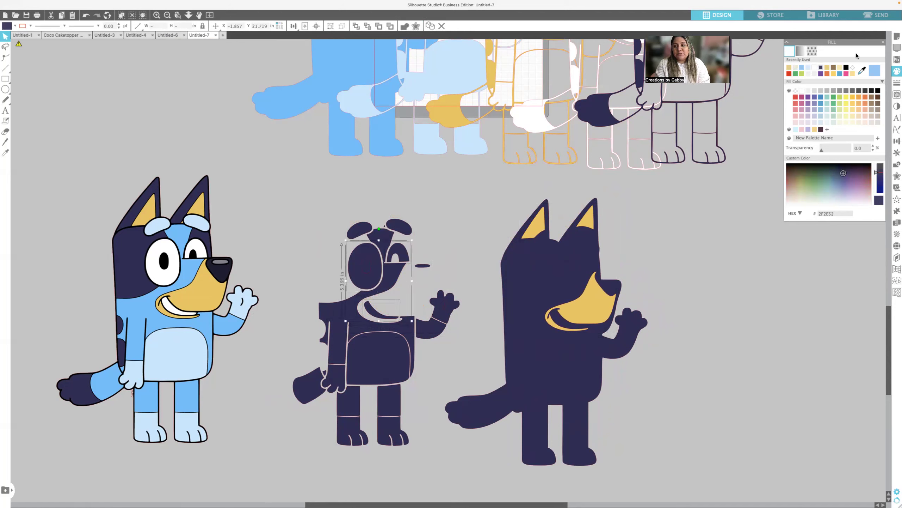
{"action": "left_click", "coordinate": [814, 68]}
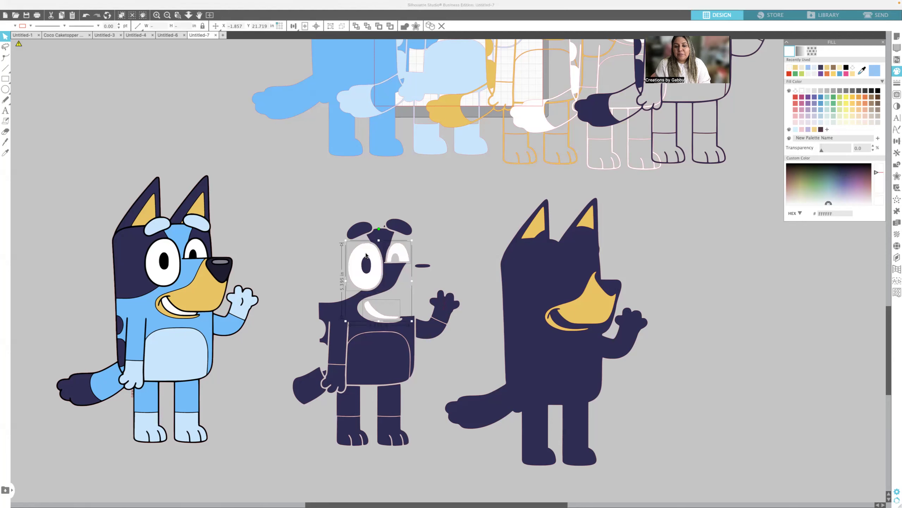
Step: Group the white eyes and teeth and position them on the dark silhouette's face
{"action": "right_click", "coordinate": [452, 223]}
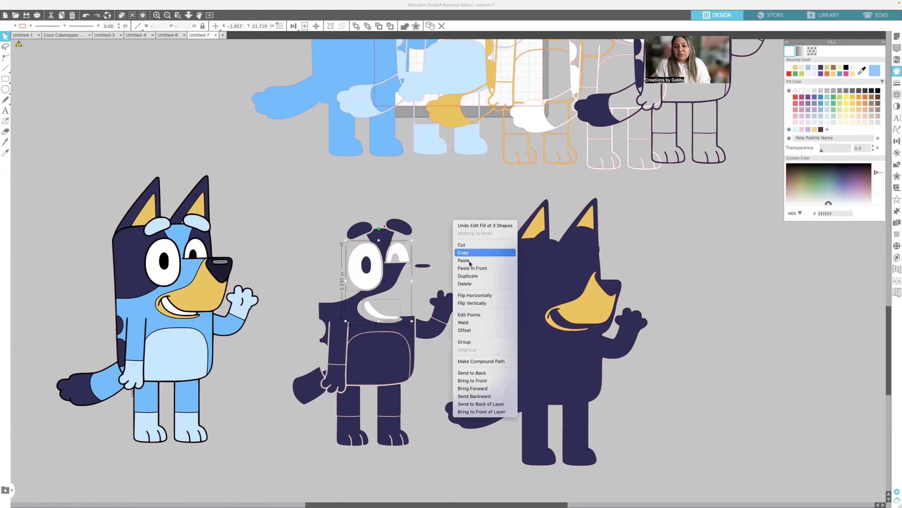
{"action": "left_click", "coordinate": [481, 342]}
{"action": "left_click_drag", "start_coordinate": [378, 255], "coordinate": [557, 263]}
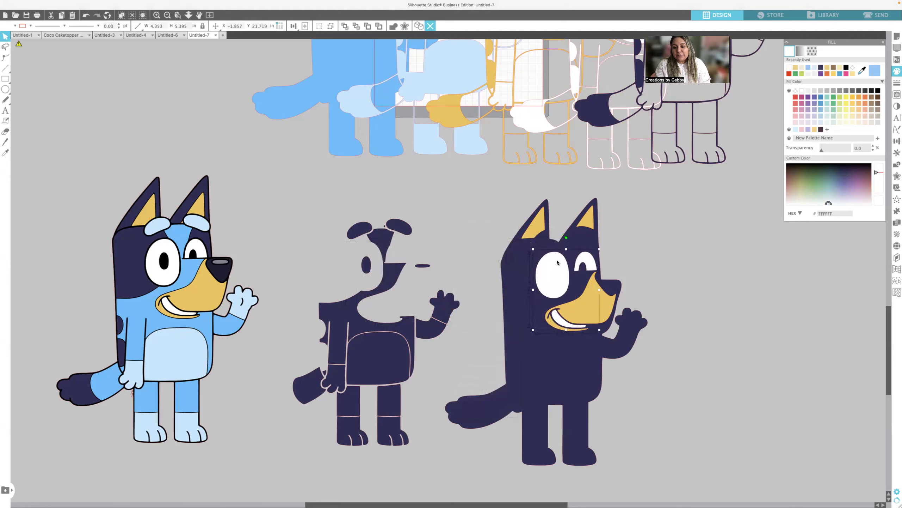
Step: Fill the body, tail, two leg pieces and raised arm piece with medium blue (74BCF8)
{"action": "left_click", "coordinate": [394, 285]}
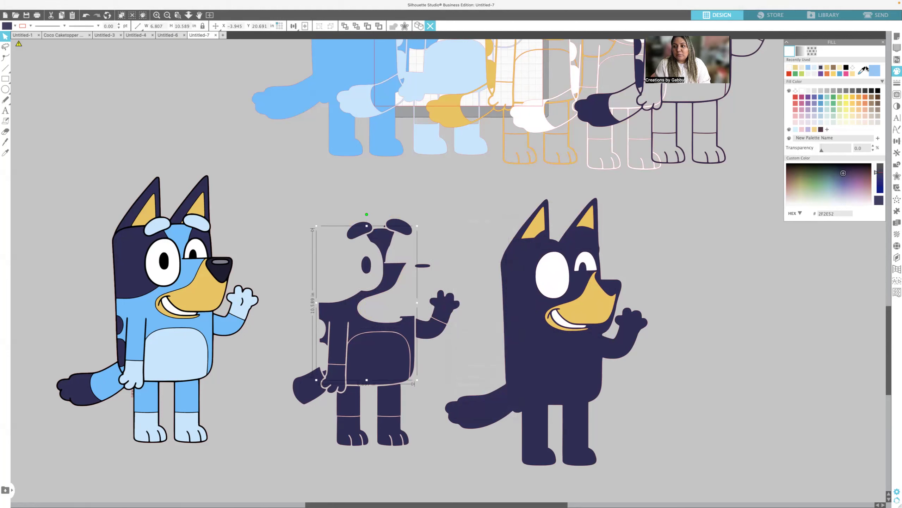
{"action": "left_click", "coordinate": [867, 68]}
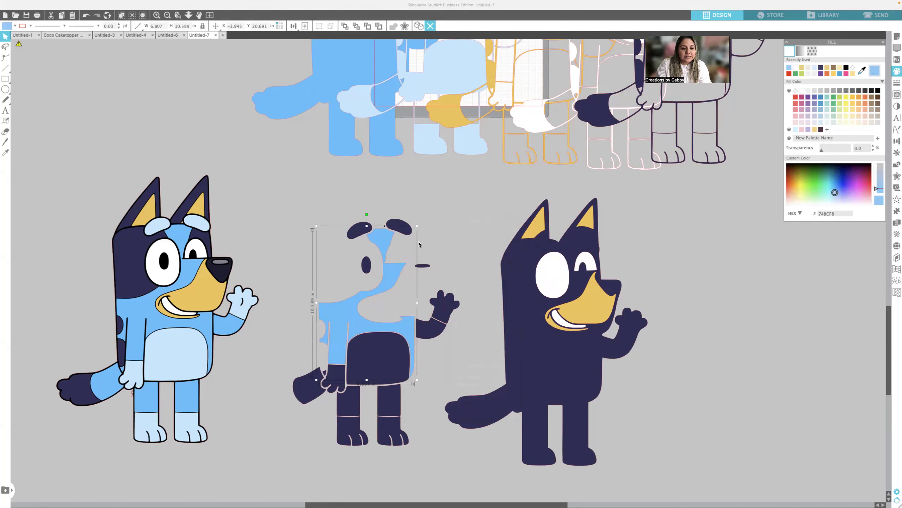
{"action": "left_click", "coordinate": [307, 392], "text": "shift"}
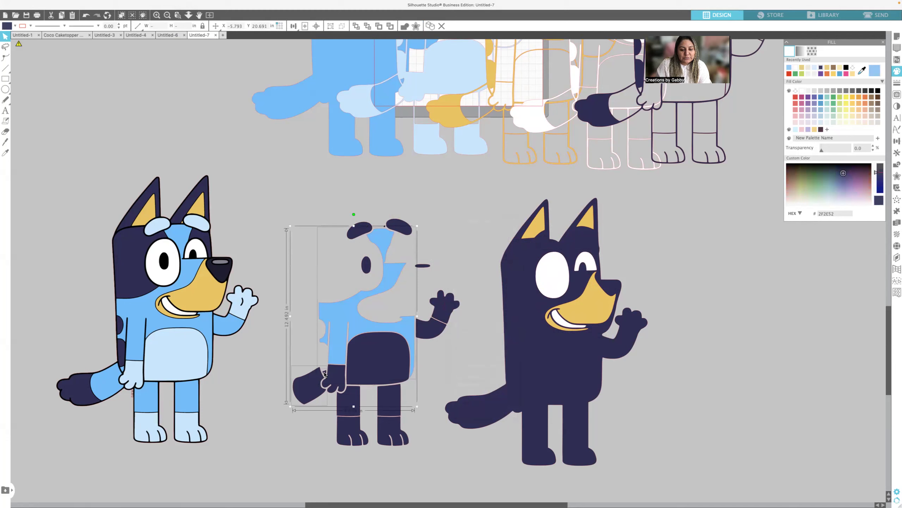
{"action": "left_click", "coordinate": [359, 401], "text": "shift"}
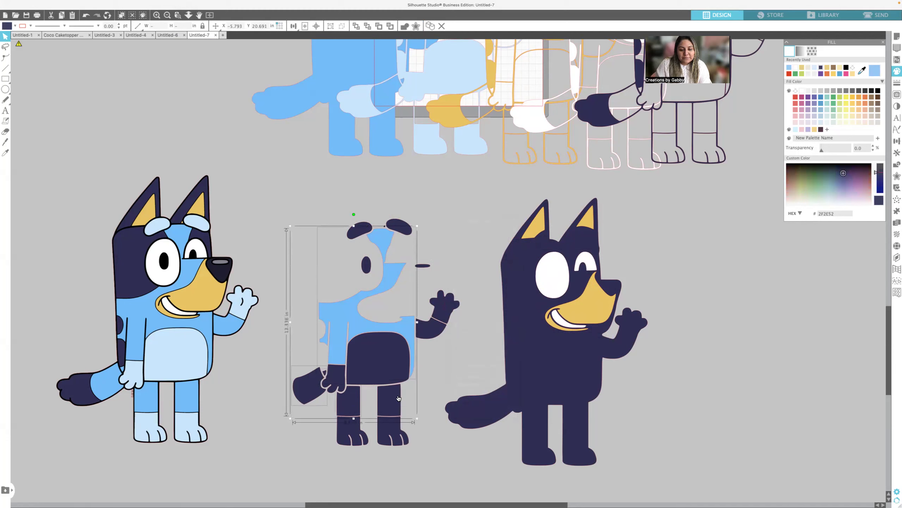
{"action": "left_click", "coordinate": [431, 329], "text": "shift"}
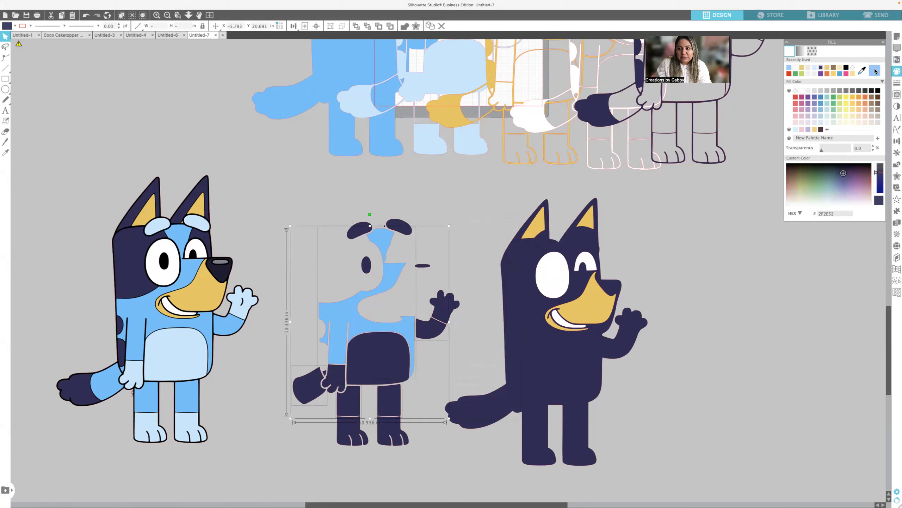
{"action": "left_click", "coordinate": [875, 71]}
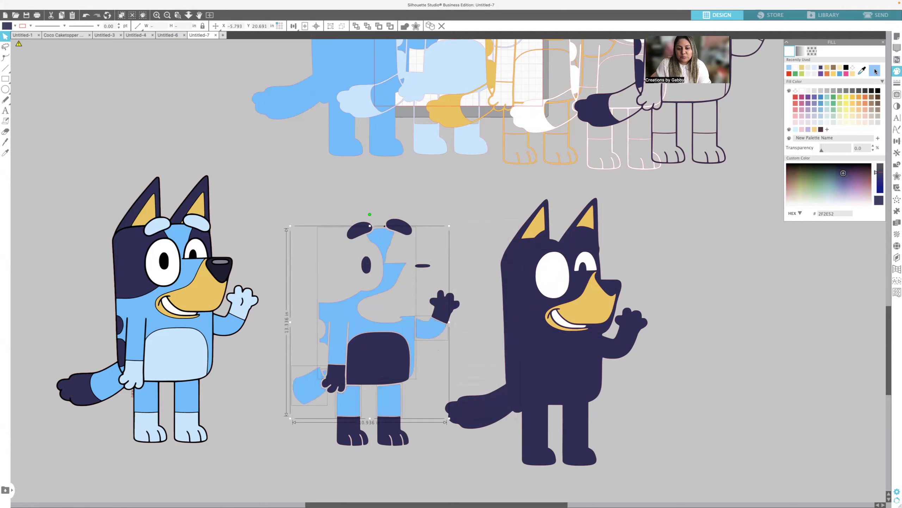
Step: Group the medium blue body, tail, leg and arm pieces and position them on the dark silhouette
{"action": "right_click", "coordinate": [458, 223]}
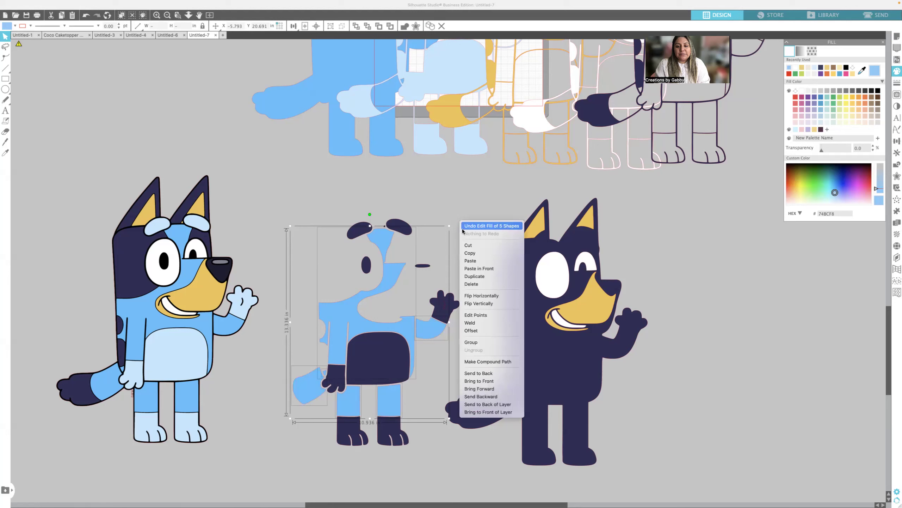
{"action": "left_click", "coordinate": [489, 342]}
{"action": "left_click_drag", "start_coordinate": [351, 313], "coordinate": [538, 333]}
{"action": "left_click_drag", "start_coordinate": [578, 311], "coordinate": [555, 327]}
{"action": "left_click", "coordinate": [555, 316]}
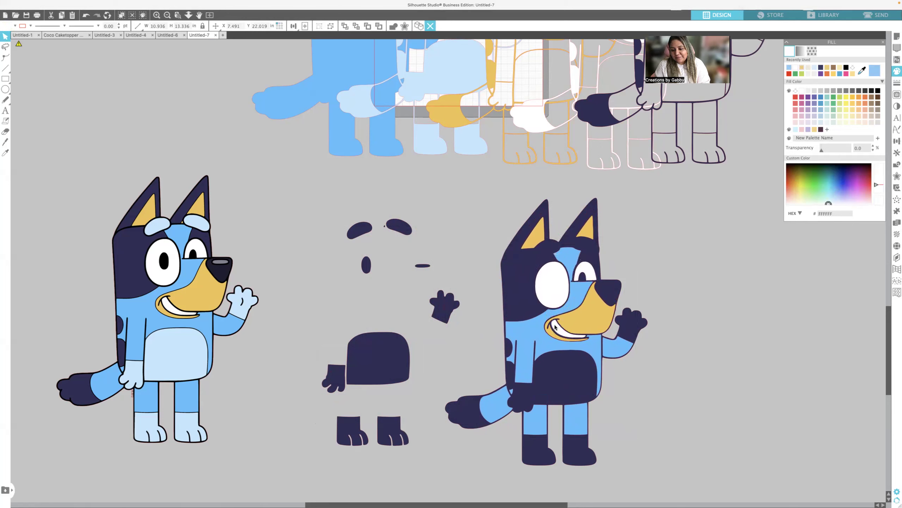
{"action": "left_click", "coordinate": [409, 298]}
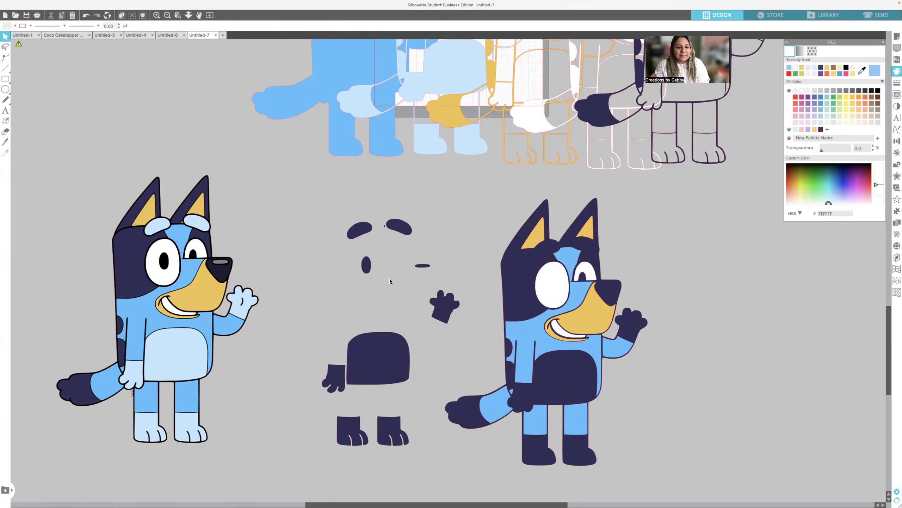
Step: Fill the belly, both hands, both feet and both eyebrows with the recently used light blue (C9E6FD)
{"action": "left_click", "coordinate": [389, 359]}
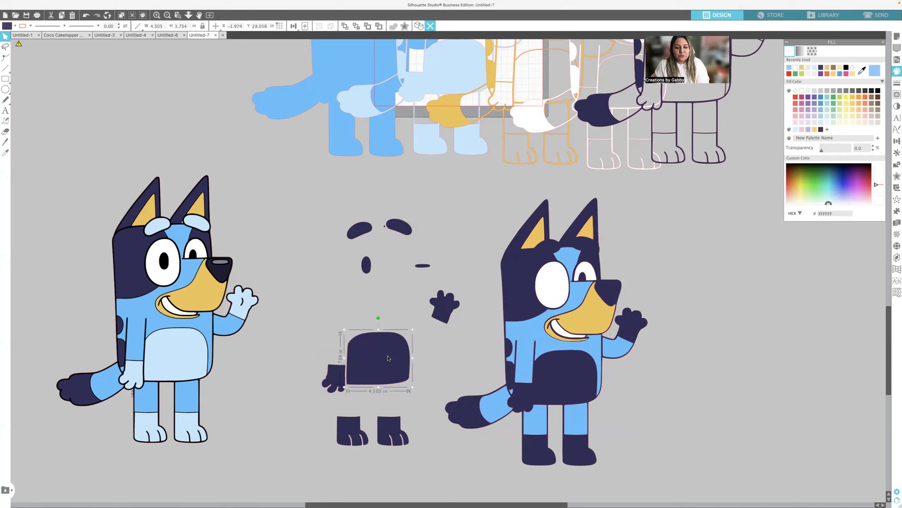
{"action": "left_click", "coordinate": [339, 372], "text": "shift"}
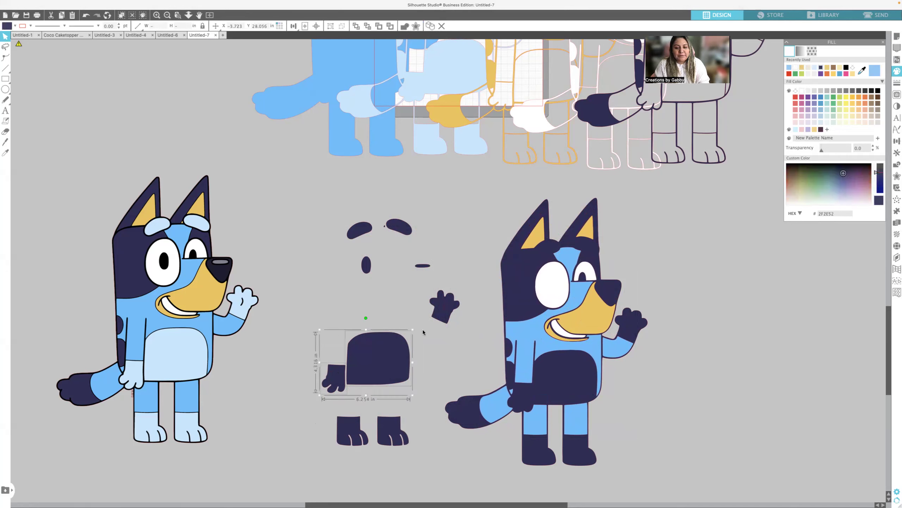
{"action": "left_click", "coordinate": [447, 317], "text": "shift"}
{"action": "left_click", "coordinate": [391, 427], "text": "shift"}
{"action": "left_click", "coordinate": [336, 429], "text": "shift"}
{"action": "left_click", "coordinate": [405, 230], "text": "shift"}
{"action": "left_click", "coordinate": [359, 231], "text": "shift"}
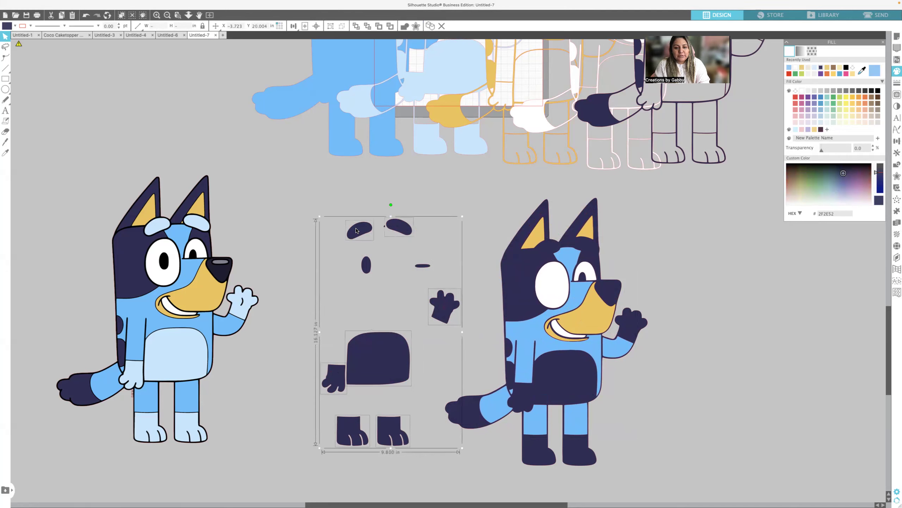
{"action": "left_click", "coordinate": [814, 68]}
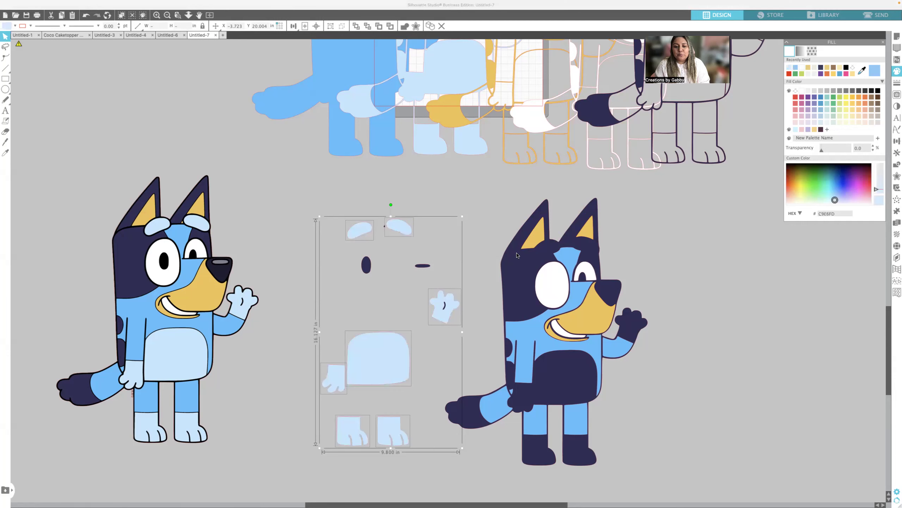
Step: Group the light blue belly, hands, feet and eyebrows and align them on the dark silhouette
{"action": "right_click", "coordinate": [465, 231]}
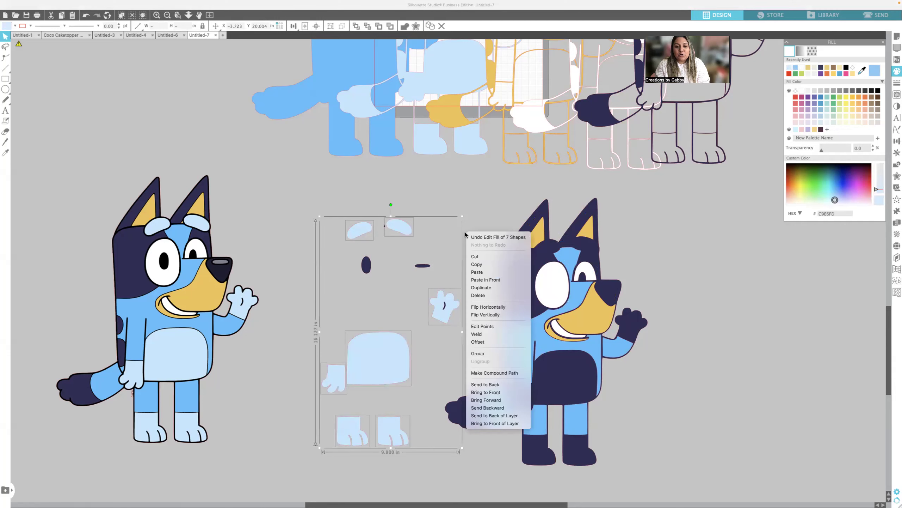
{"action": "left_click", "coordinate": [491, 352]}
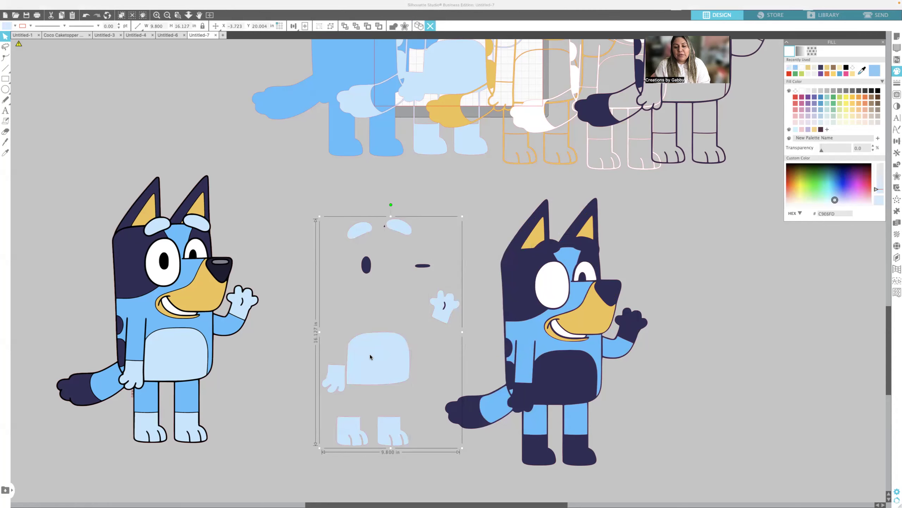
{"action": "left_click_drag", "start_coordinate": [370, 357], "coordinate": [557, 373]}
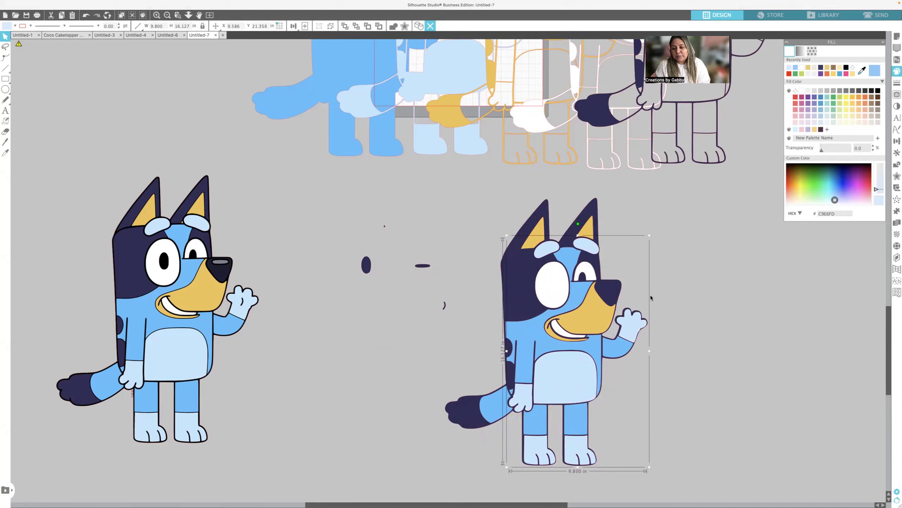
{"action": "right_click", "coordinate": [669, 291]}
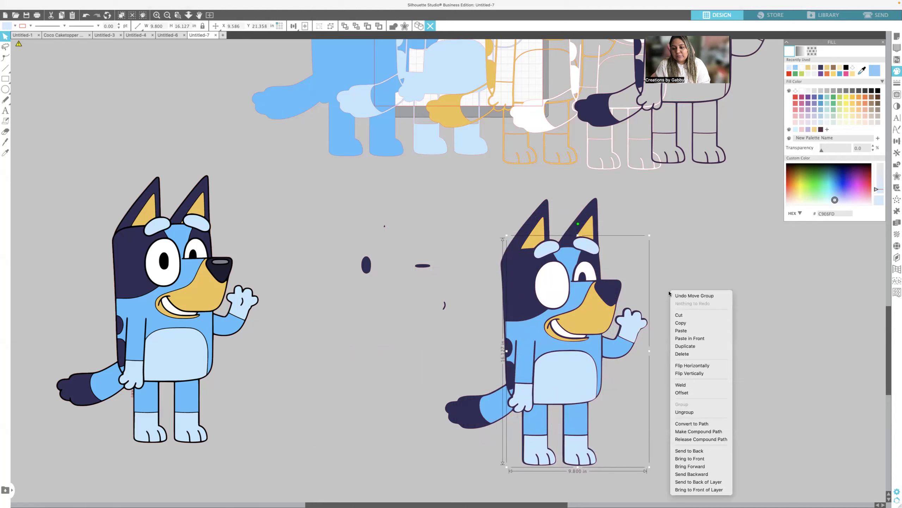
{"action": "left_click", "coordinate": [680, 217]}
{"action": "left_click_drag", "start_coordinate": [587, 247], "coordinate": [586, 247]}
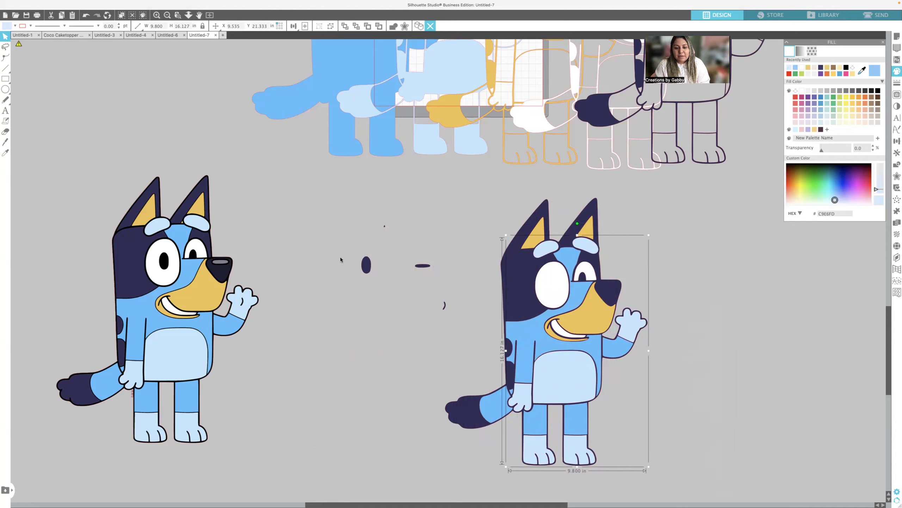
Step: Fill the small nose highlight piece with cream (EAE4D3) and place it on the dog's nose
{"action": "left_click_drag", "start_coordinate": [438, 265], "coordinate": [447, 265]}
{"action": "left_click", "coordinate": [446, 265]}
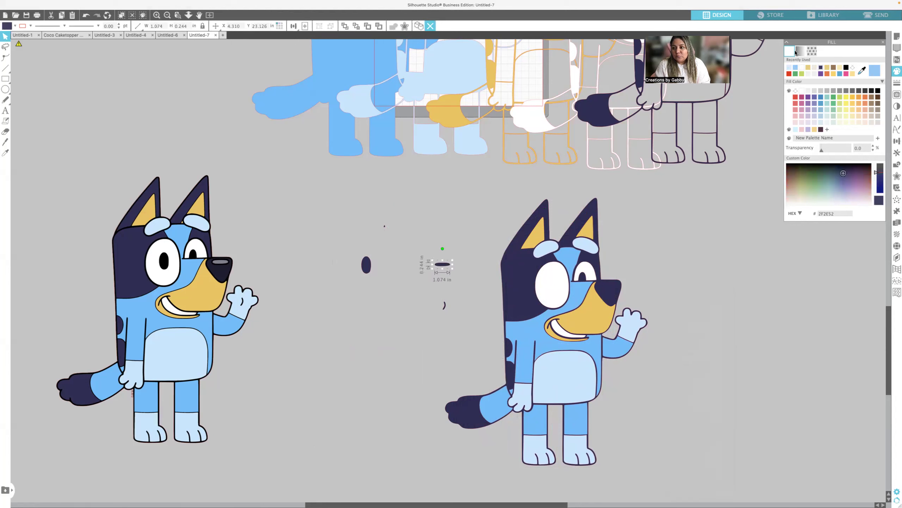
{"action": "left_click", "coordinate": [815, 72]}
{"action": "left_click_drag", "start_coordinate": [448, 262], "coordinate": [622, 284]}
Step: Fill the oval pupil piece with black (000000) and place it inside the large white eye
{"action": "left_click", "coordinate": [365, 265]}
{"action": "left_click_drag", "start_coordinate": [366, 266], "coordinate": [446, 267]}
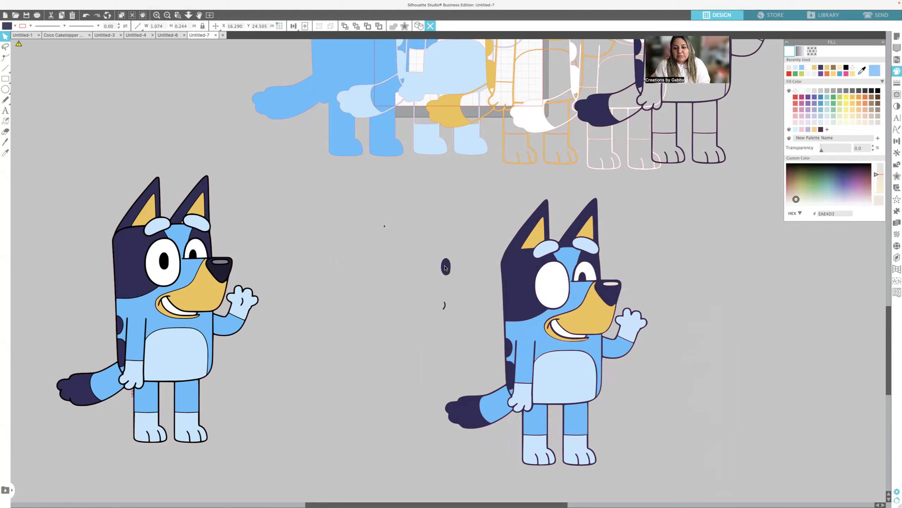
{"action": "left_click", "coordinate": [846, 69]}
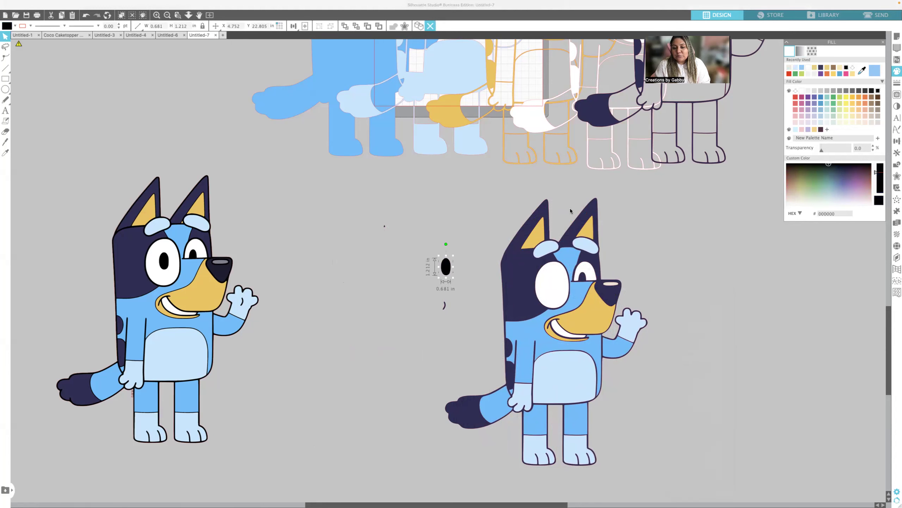
{"action": "left_click_drag", "start_coordinate": [447, 268], "coordinate": [554, 287]}
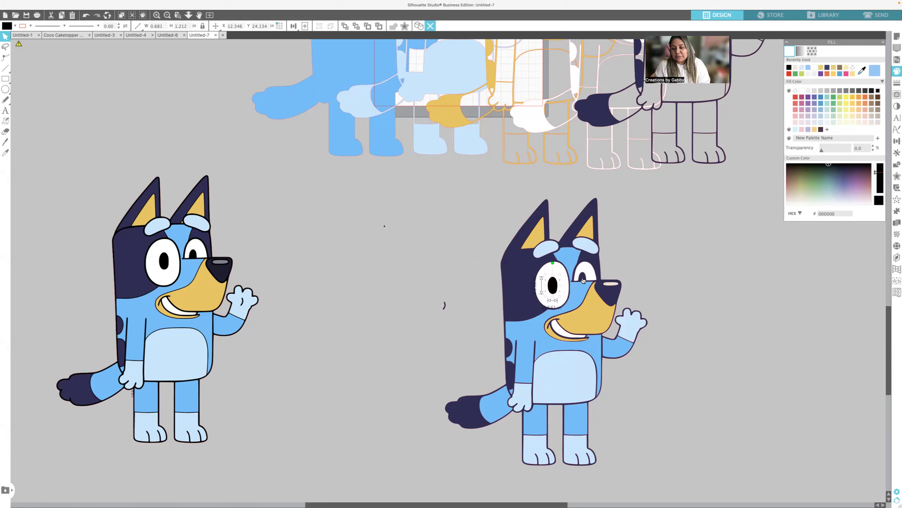
Step: Recolour the pupil with the dark navy (2F2E52) sampled from the dog, and place the finger line on the raised hand
{"action": "left_click", "coordinate": [864, 71]}
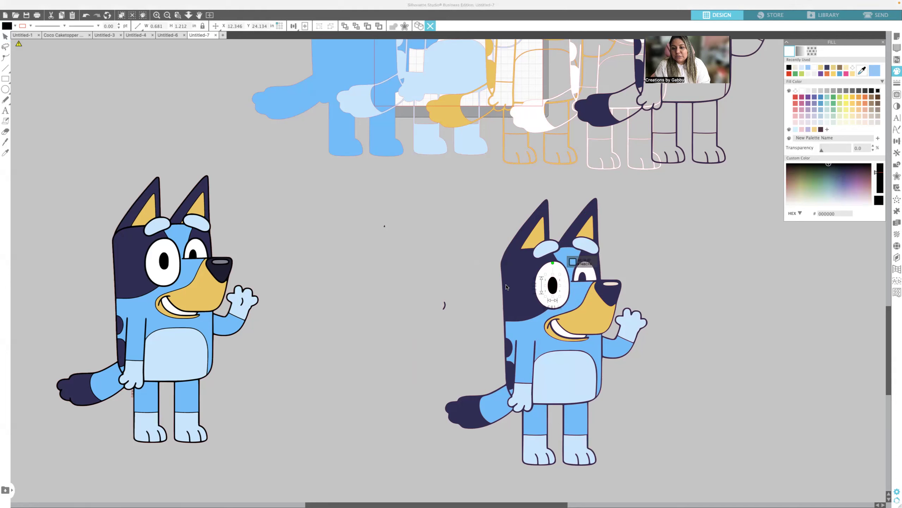
{"action": "left_click", "coordinate": [576, 289]}
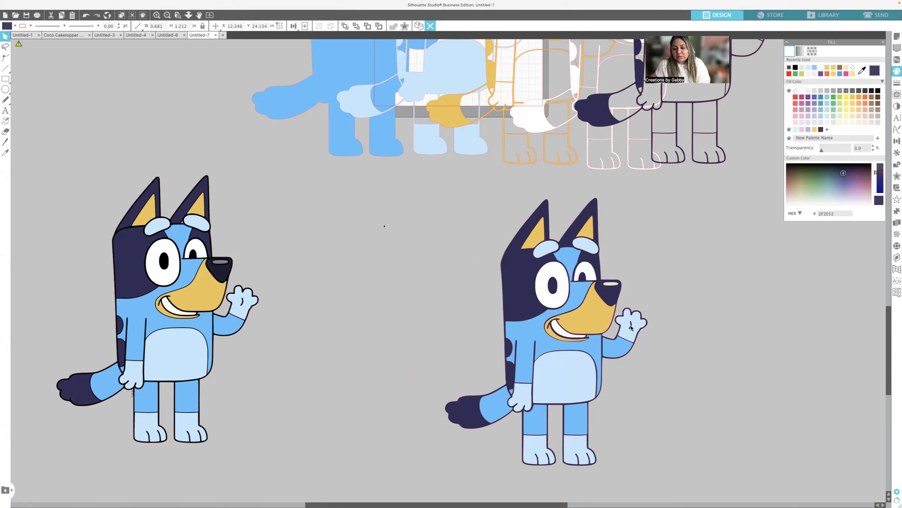
{"action": "left_click", "coordinate": [402, 341]}
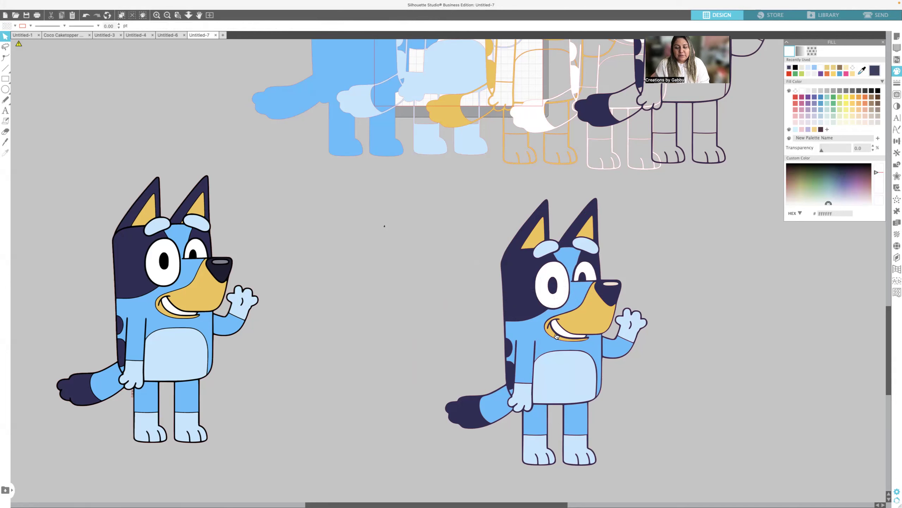
Step: Move the original dog nearer the rebuilt one, and place the tiny leftover speck, filled with yellow (E8C361), on the rebuilt dog's forehead
{"action": "left_click_drag", "start_coordinate": [214, 273], "coordinate": [337, 280]}
{"action": "left_click", "coordinate": [389, 211]}
{"action": "left_click_drag", "start_coordinate": [386, 227], "coordinate": [455, 233]}
{"action": "left_click", "coordinate": [460, 236]}
{"action": "left_click", "coordinate": [454, 232]}
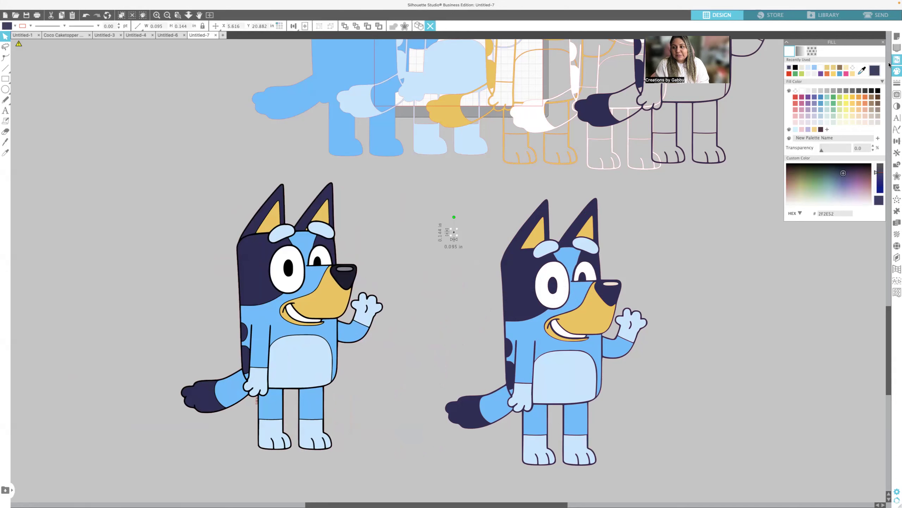
{"action": "left_click_drag", "start_coordinate": [455, 235], "coordinate": [573, 247]}
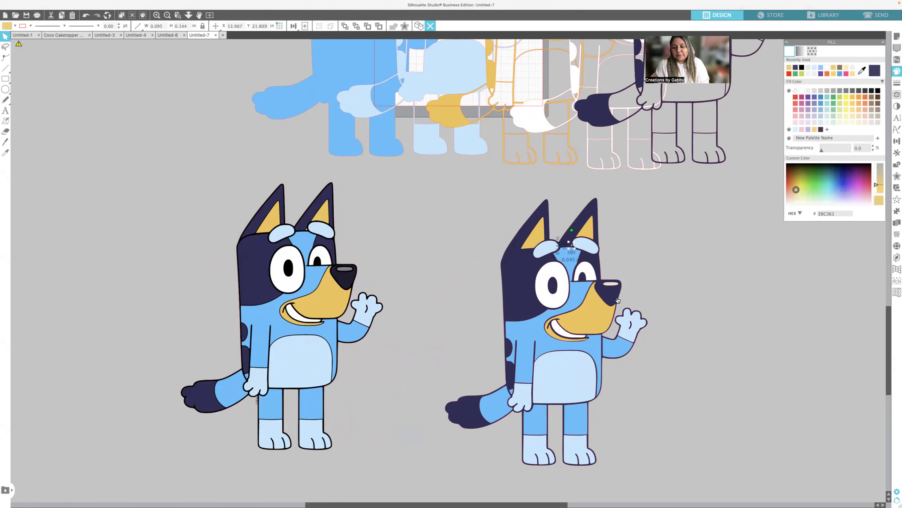
Step: Move the original dog beside the rebuilt one and spread the first method's five coloured layers apart in a row
{"action": "left_click_drag", "start_coordinate": [302, 289], "coordinate": [381, 315]}
{"action": "left_click", "coordinate": [291, 188]}
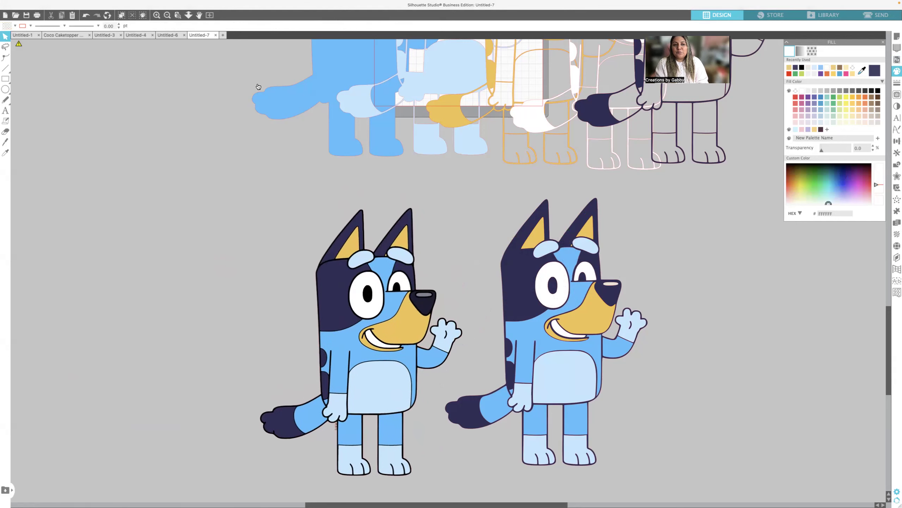
{"action": "left_click", "coordinate": [167, 15]}
{"action": "scroll", "coordinate": [491, 112], "scroll_direction": "up", "scroll_amount": 1}
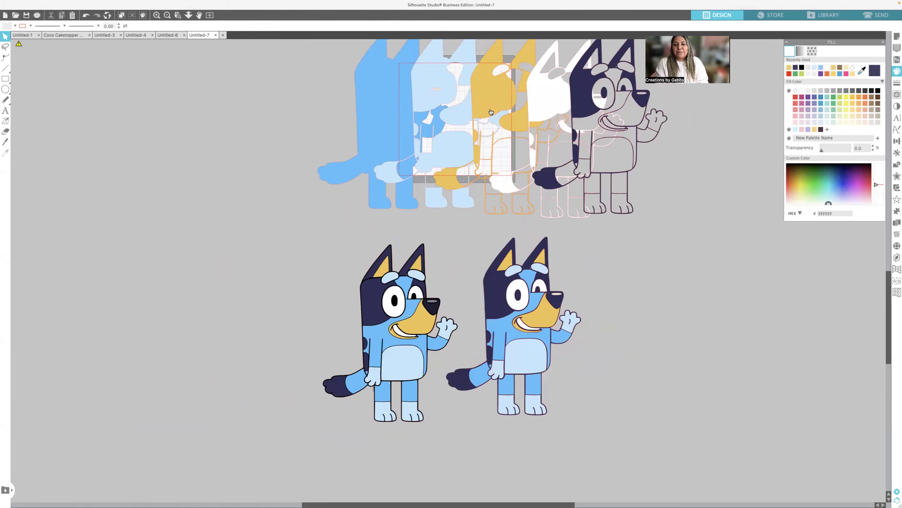
{"action": "scroll", "coordinate": [491, 112], "scroll_direction": "up", "scroll_amount": 1}
{"action": "left_click_drag", "start_coordinate": [338, 126], "coordinate": [255, 123]}
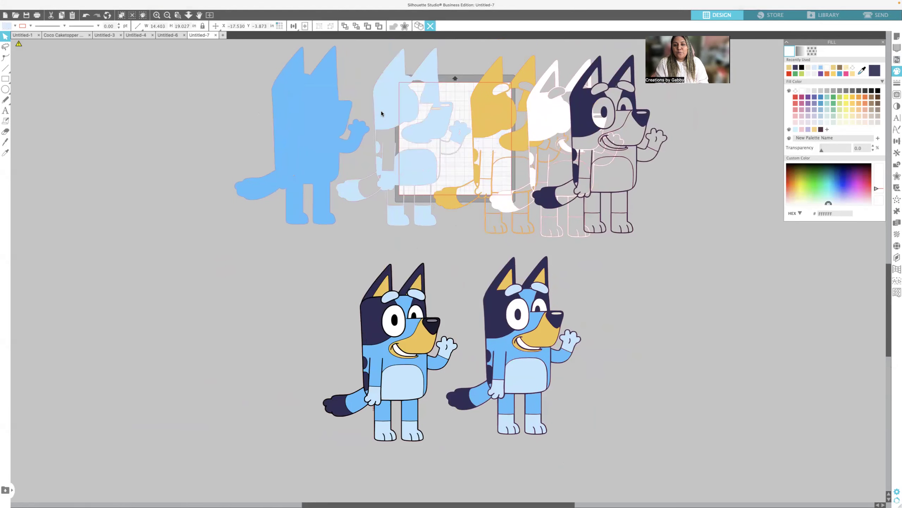
{"action": "left_click_drag", "start_coordinate": [492, 117], "coordinate": [489, 115]}
{"action": "left_click_drag", "start_coordinate": [608, 113], "coordinate": [669, 110]}
{"action": "left_click_drag", "start_coordinate": [528, 122], "coordinate": [532, 122]}
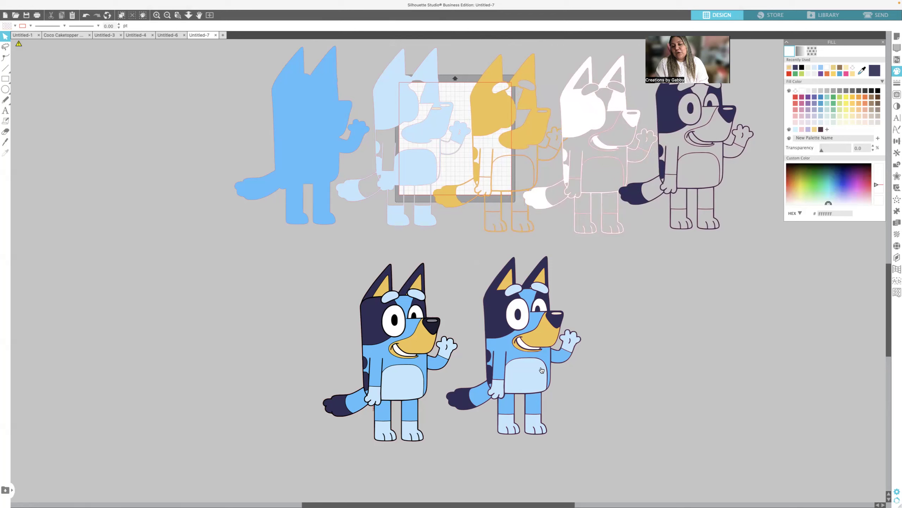
Step: Pull the yellow pieces and the dark silhouette away from the rebuilt dog, undoing the move of the medium blue group
{"action": "left_click_drag", "start_coordinate": [550, 339], "coordinate": [594, 335]}
{"action": "left_click_drag", "start_coordinate": [547, 316], "coordinate": [717, 319]}
{"action": "left_click_drag", "start_coordinate": [591, 328], "coordinate": [639, 325]}
{"action": "left_click_drag", "start_coordinate": [491, 345], "coordinate": [454, 347]}
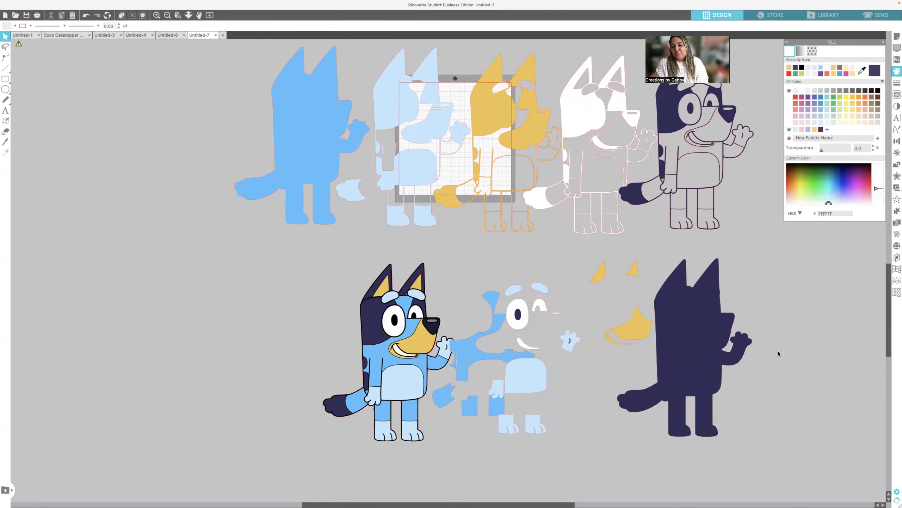
{"action": "left_click", "coordinate": [86, 15]}
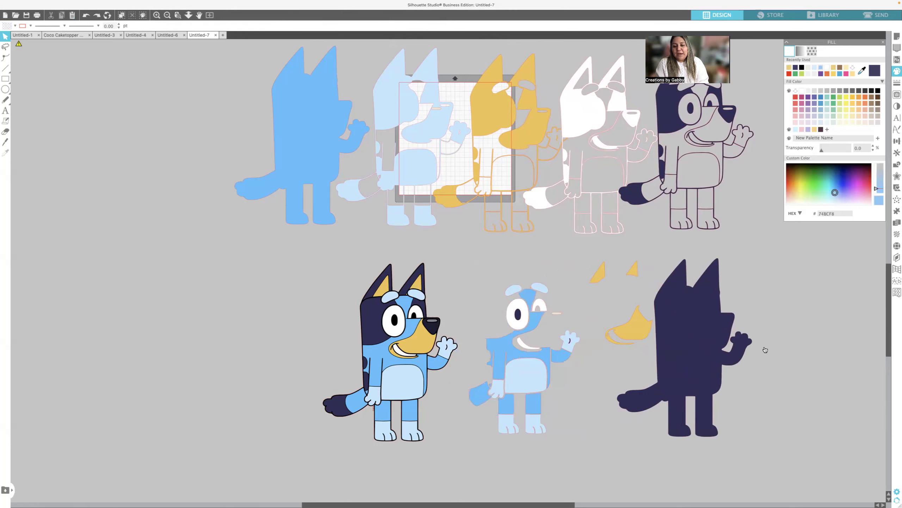
{"action": "left_click", "coordinate": [587, 372]}
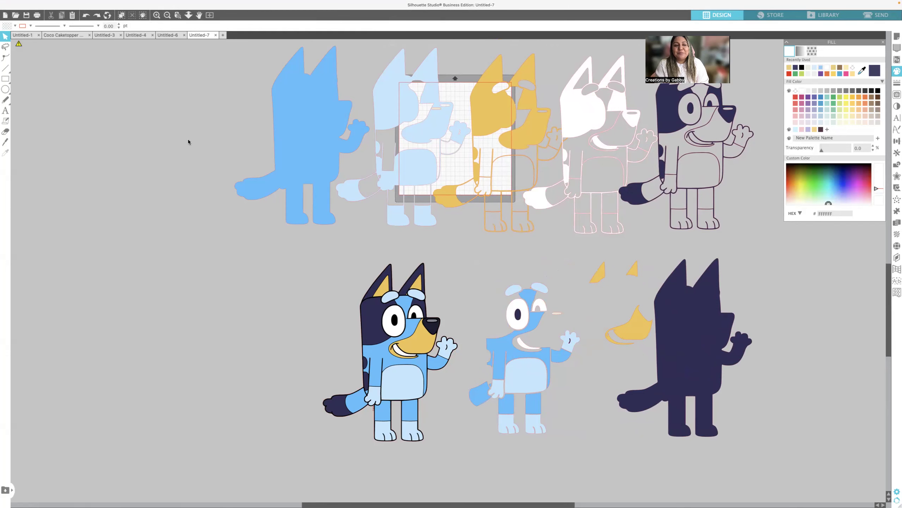
{"action": "left_click", "coordinate": [143, 15]}
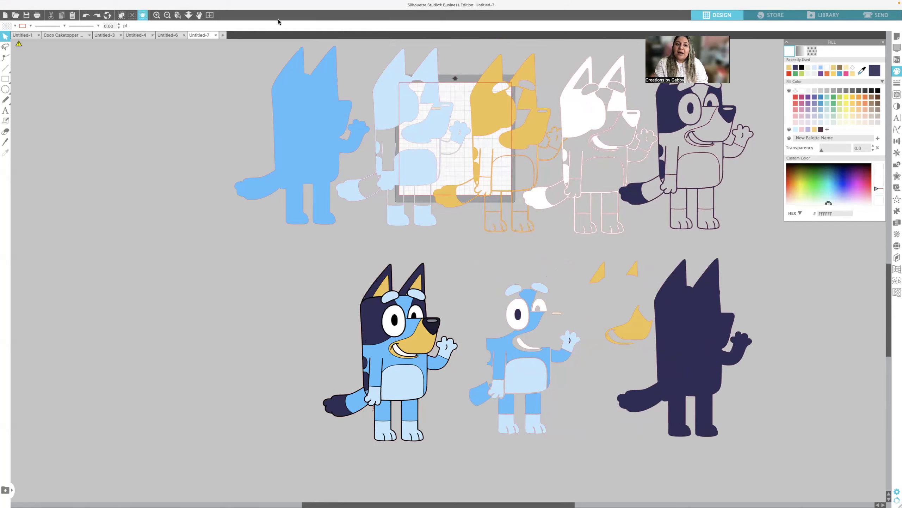